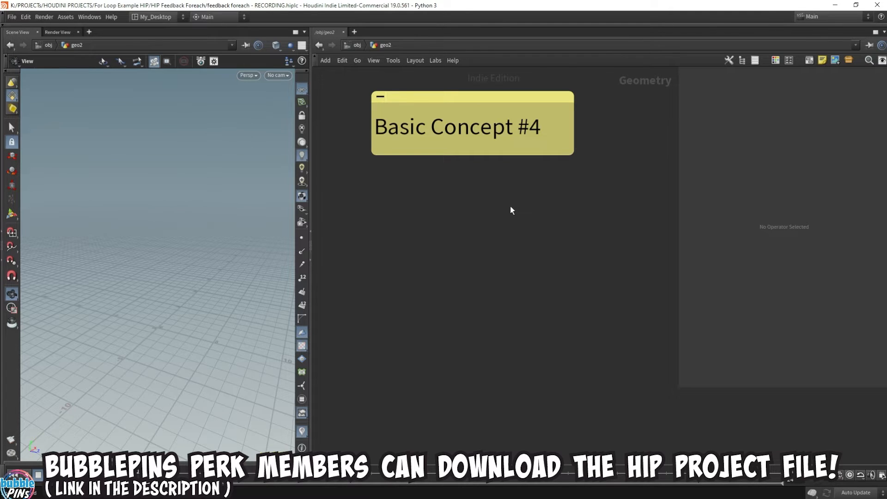
Add a Grid node beneath the Basic Concept #4 note.
key(Tab)
text(grid)
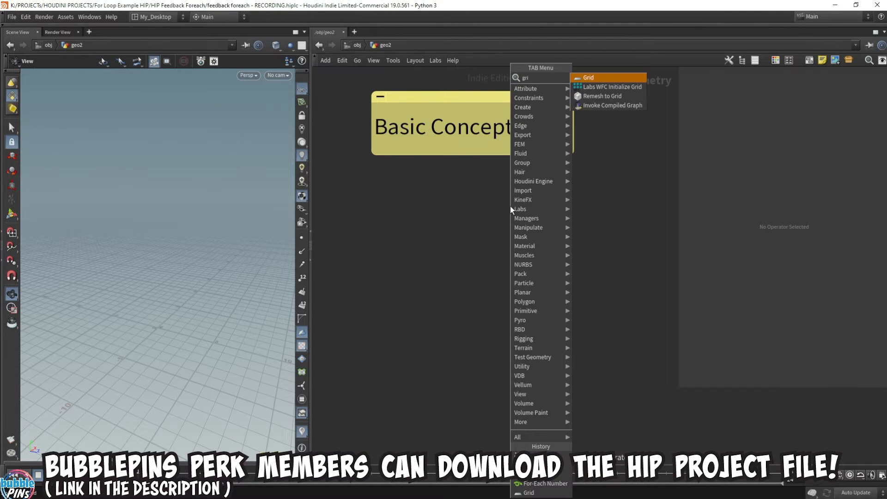
key(Return)
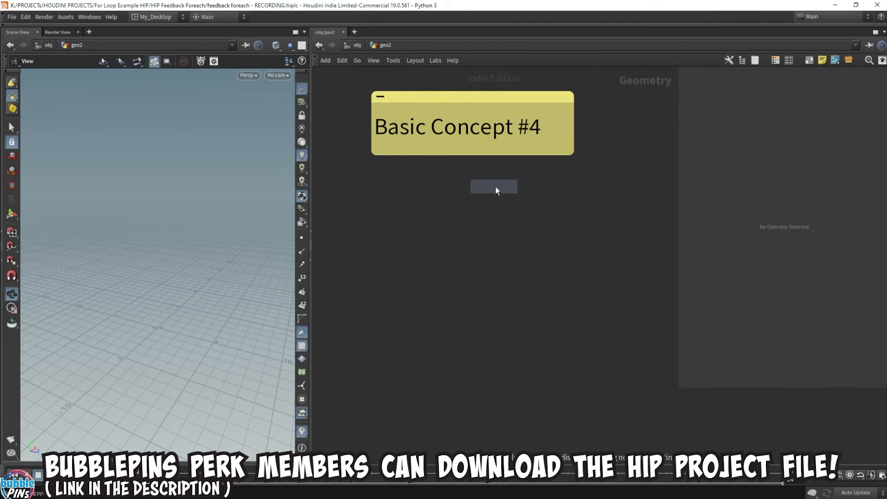
click(488, 189)
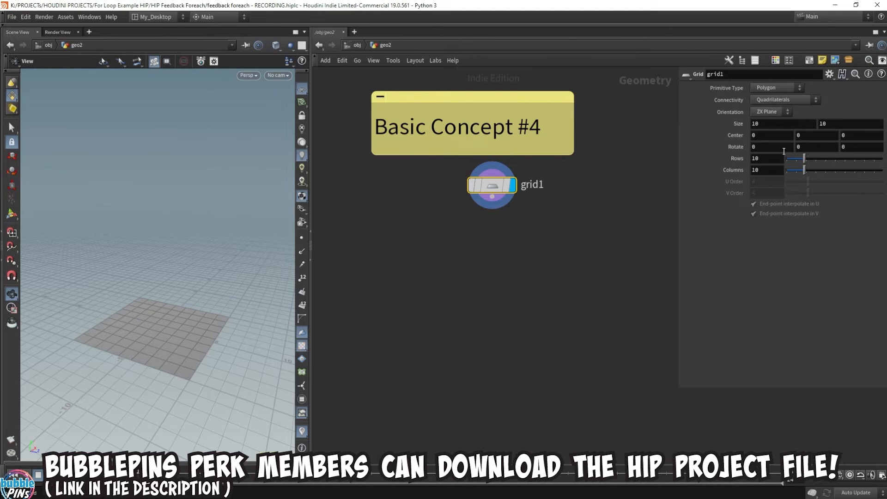
Set the grid's rows and columns both to 2.
drag(768, 159, 691, 160)
text(2)
key(Tab)
text(2)
key(Return)
drag(170, 315, 162, 342)
middle_drag(163, 343, 176, 276)
drag(176, 275, 192, 291)
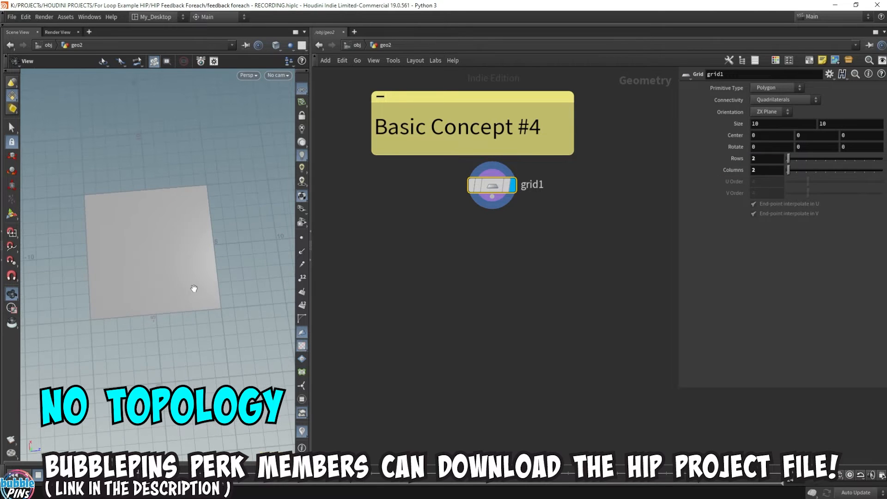
Add a Match Size node fed by grid1, align it below the grid and display its result.
drag(484, 205, 502, 242)
text(matchs)
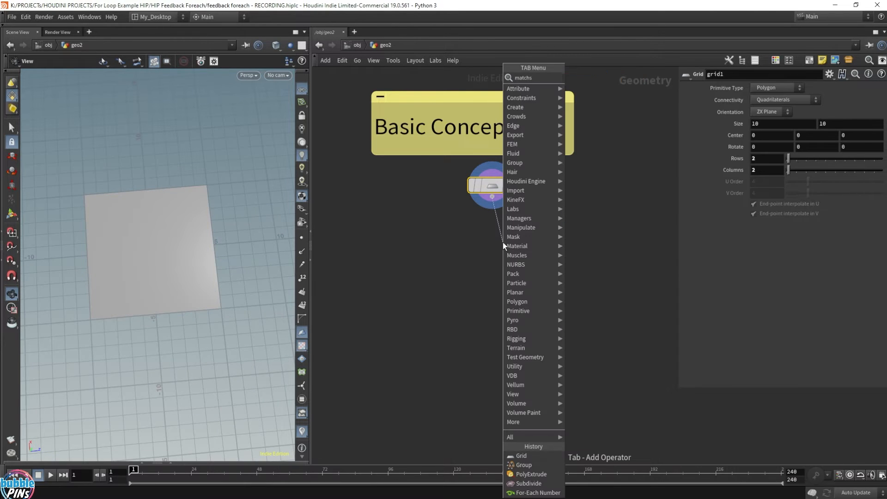
key(Return)
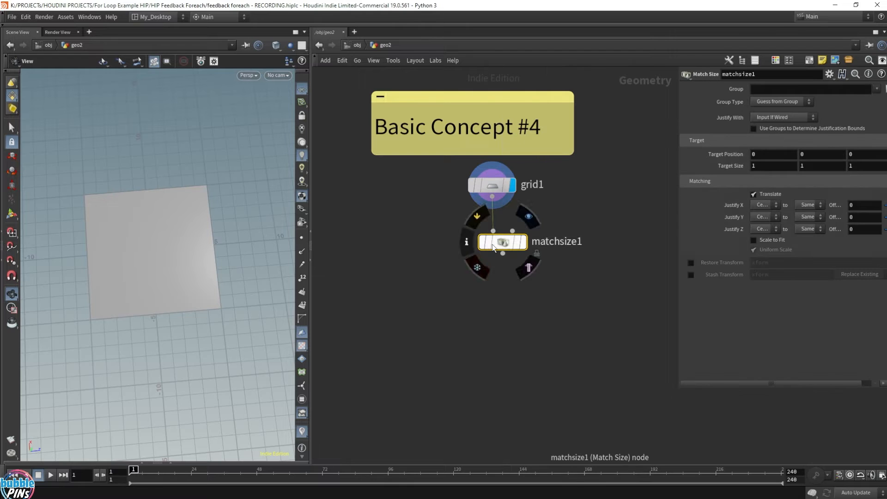
click(481, 245)
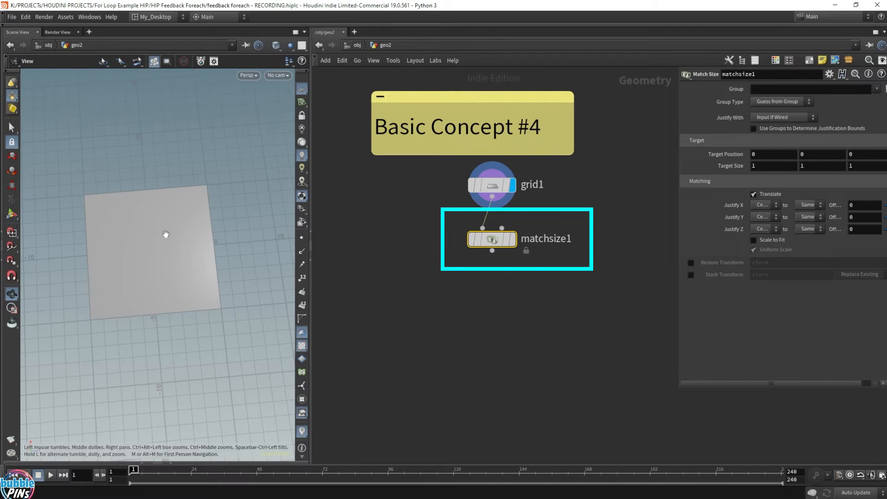
mouse_move(515, 248)
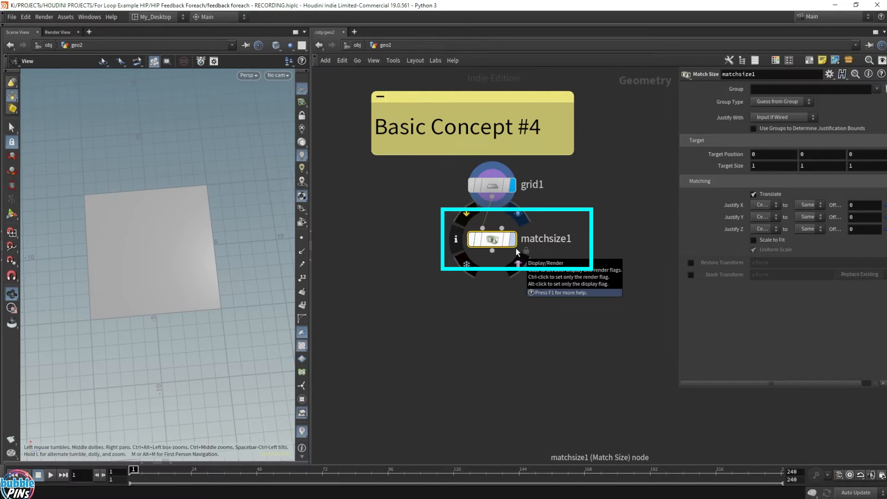
click(516, 248)
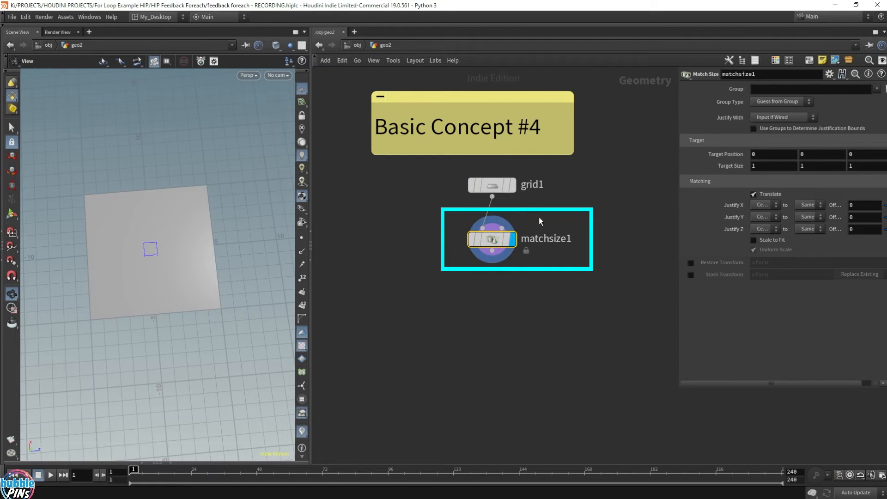
Set the Match Size node's Justify X and Justify Z to Min, bringing the grid's corner to the world origin.
click(762, 204)
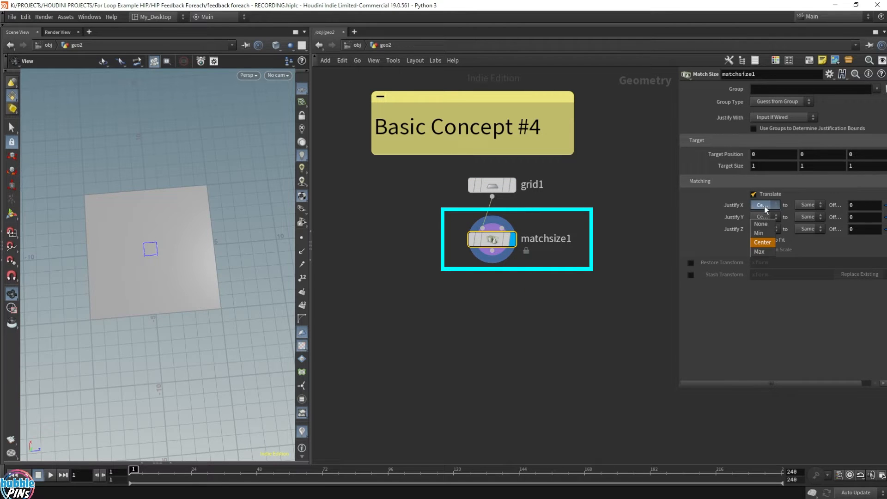
click(772, 233)
click(772, 230)
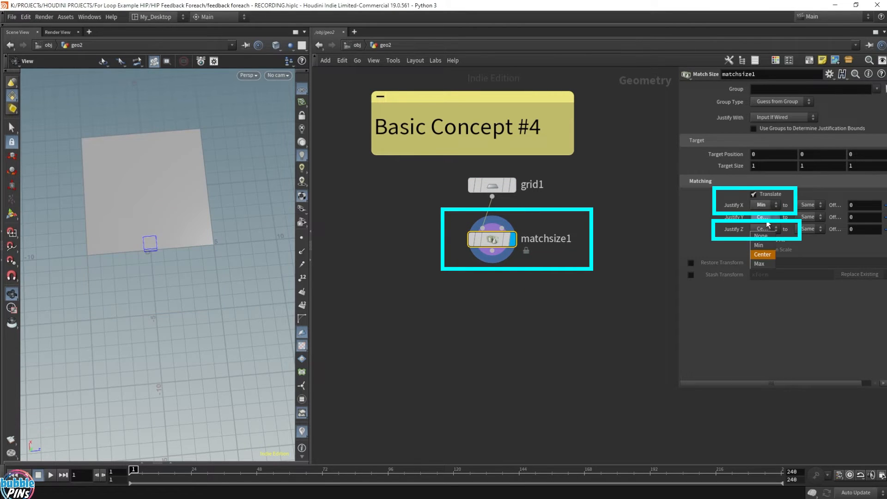
click(762, 246)
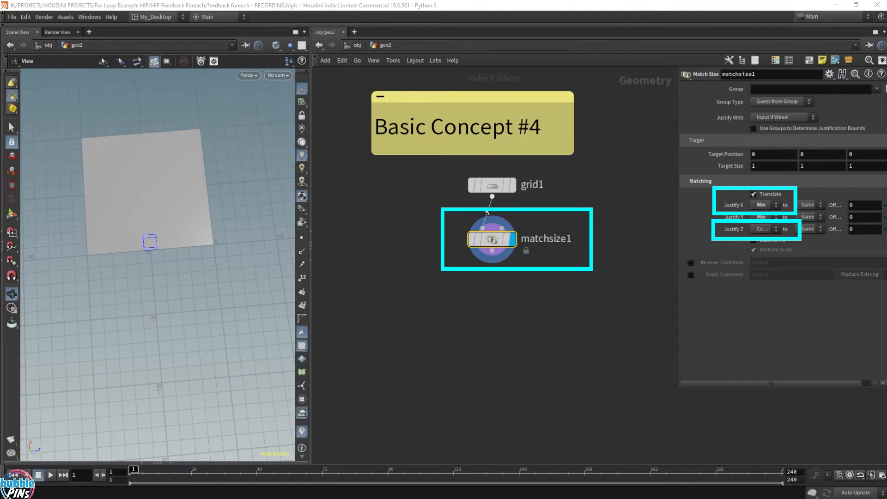
click(502, 227)
key(Escape)
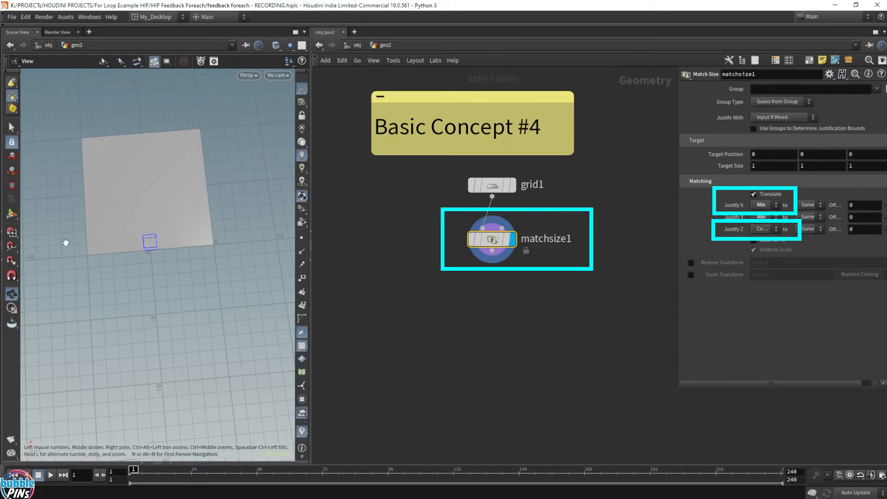
drag(65, 242, 152, 199)
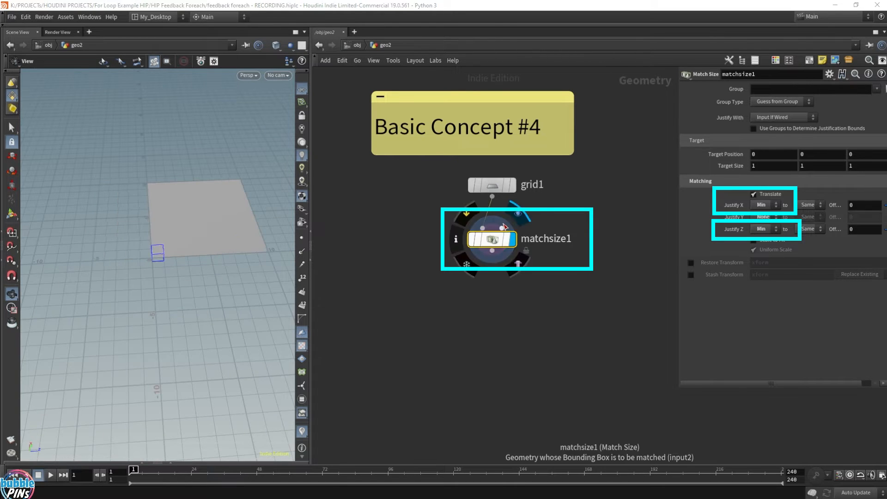
click(502, 228)
key(Escape)
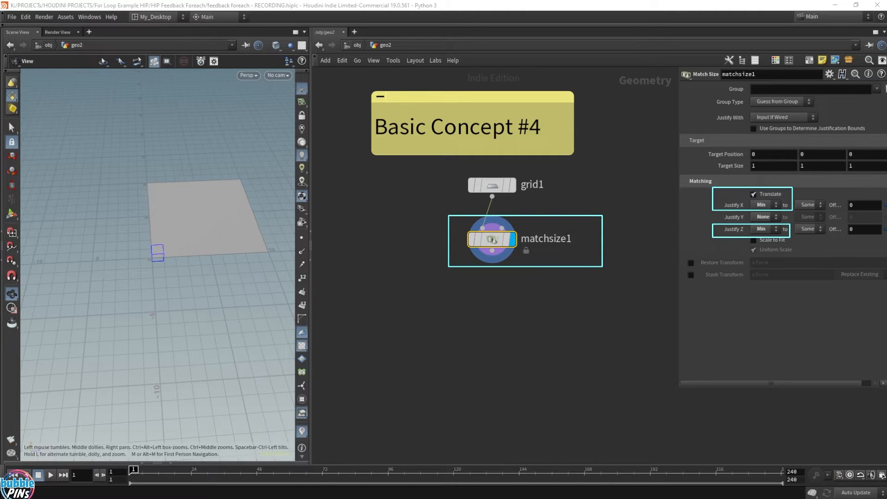
mouse_move(155, 219)
mouse_down()
mouse_move(163, 242)
mouse_move(229, 279)
mouse_up()
scroll(161, 275, up, 5)
scroll(155, 247, down, 5)
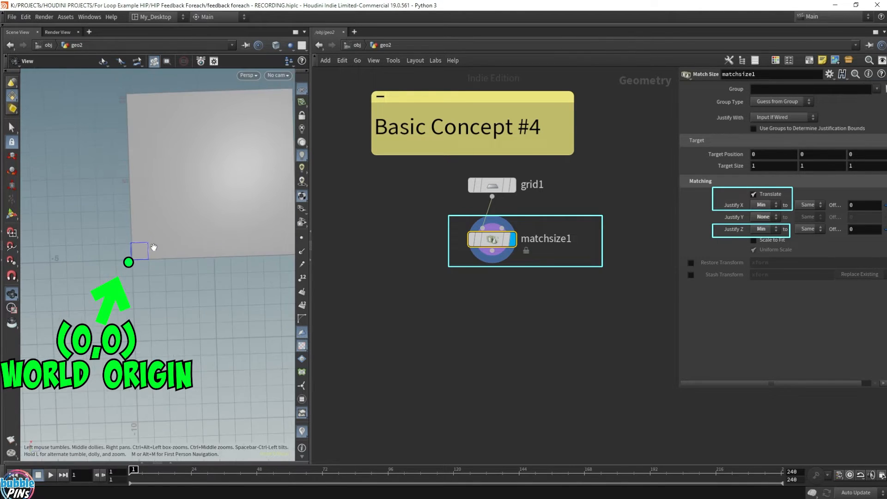
scroll(155, 247, up, 3)
right_drag(156, 247, 196, 257)
drag(196, 257, 194, 261)
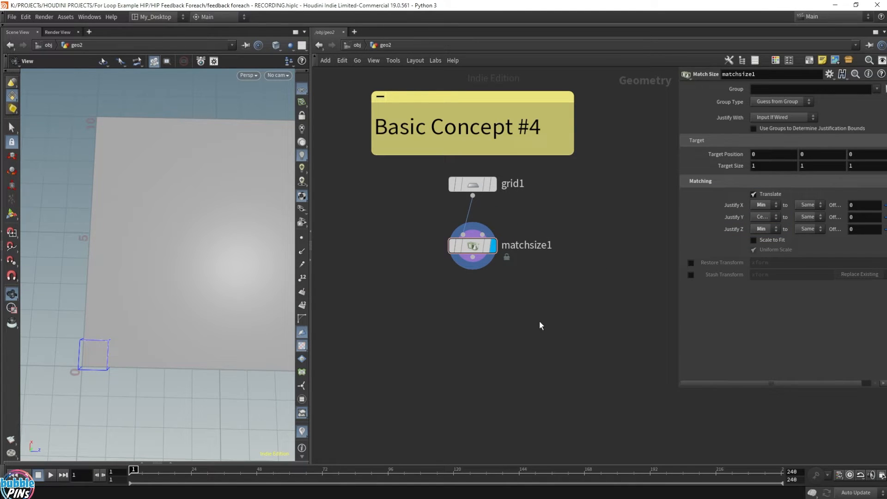
Add a For-Each Number block below matchsize1 and wire matchsize1 into its foreach_begin1 node.
middle_drag(567, 323, 550, 272)
scroll(560, 310, down, 1)
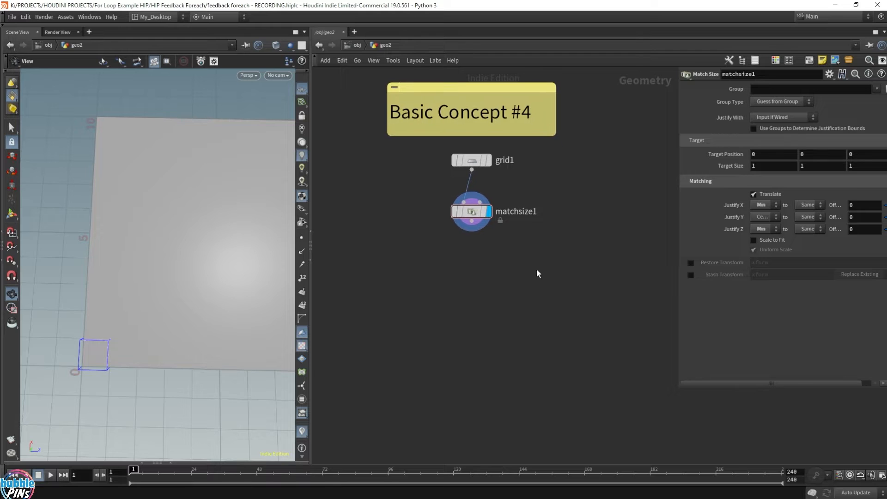
key(Tab)
text(for)
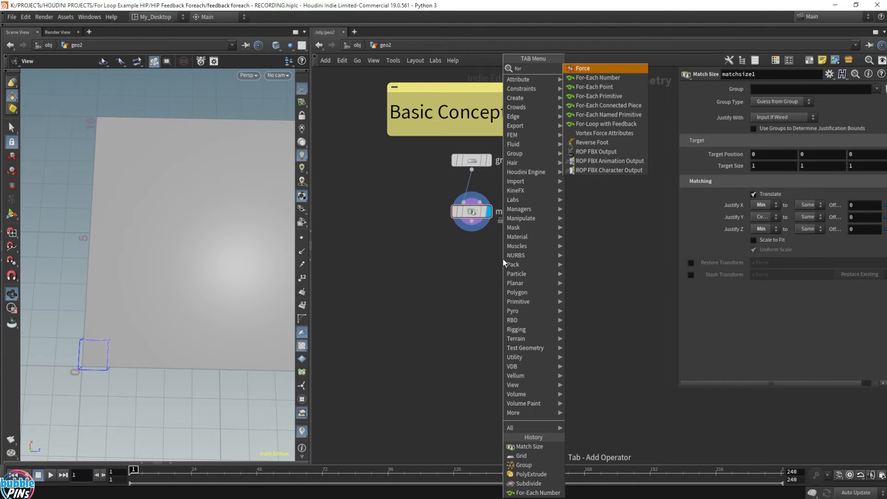
key(Down)
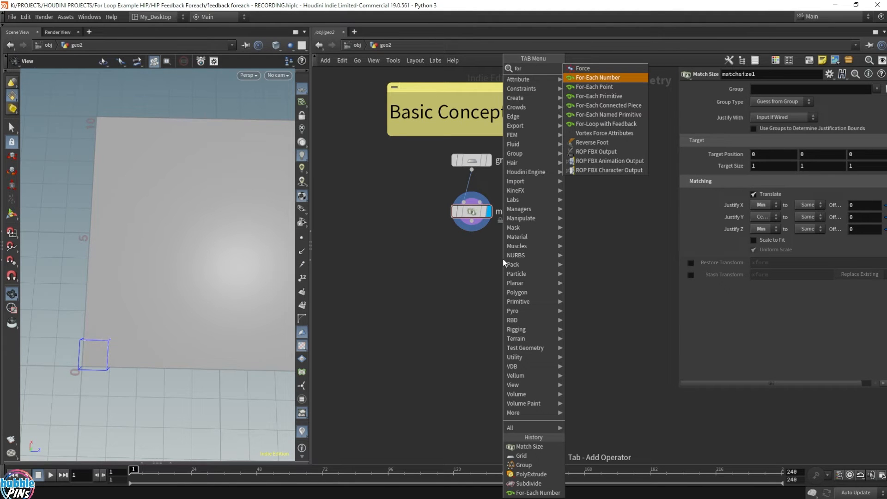
key(Return)
click(475, 263)
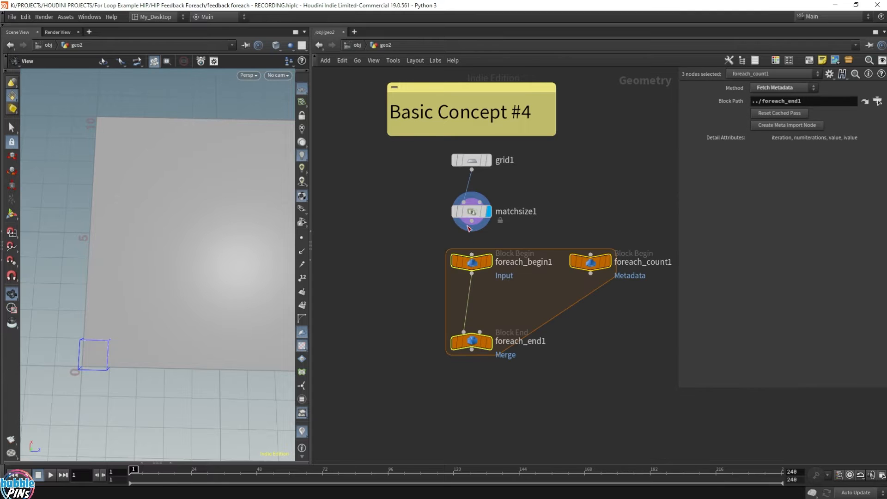
click(471, 222)
click(472, 255)
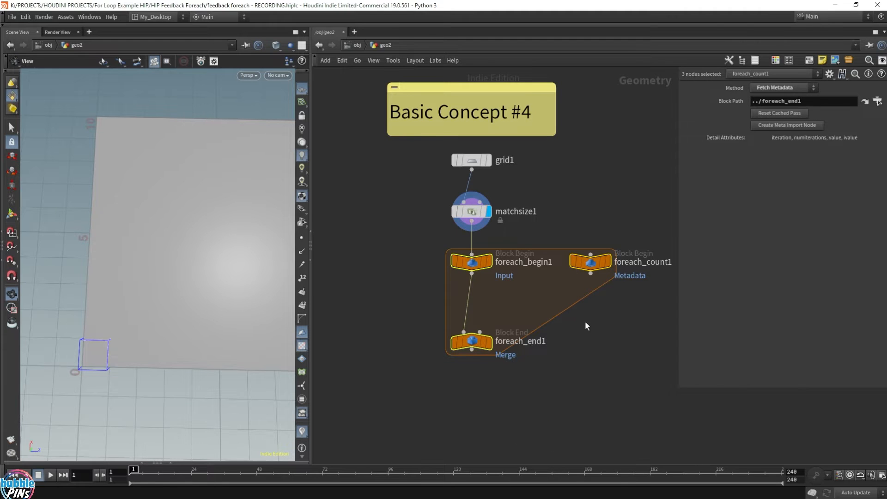
Set foreach_end1's gather method to Feedback Each Iteration with 3 iterations.
click(485, 346)
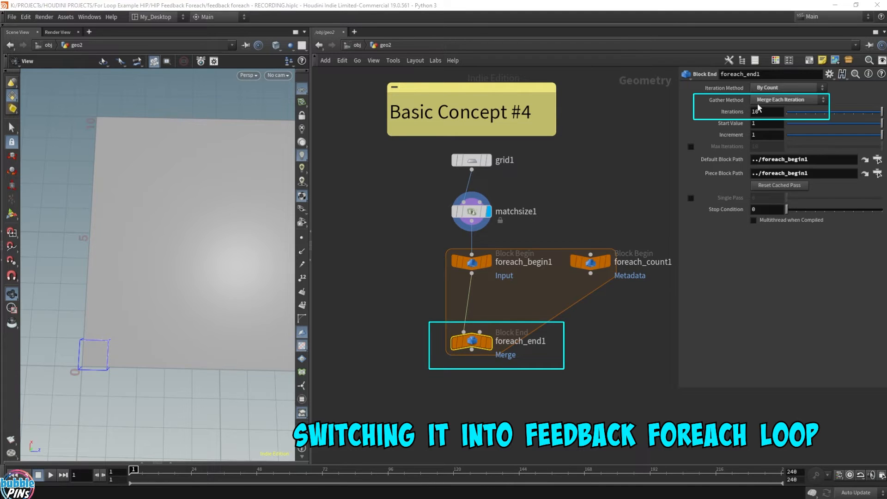
click(797, 101)
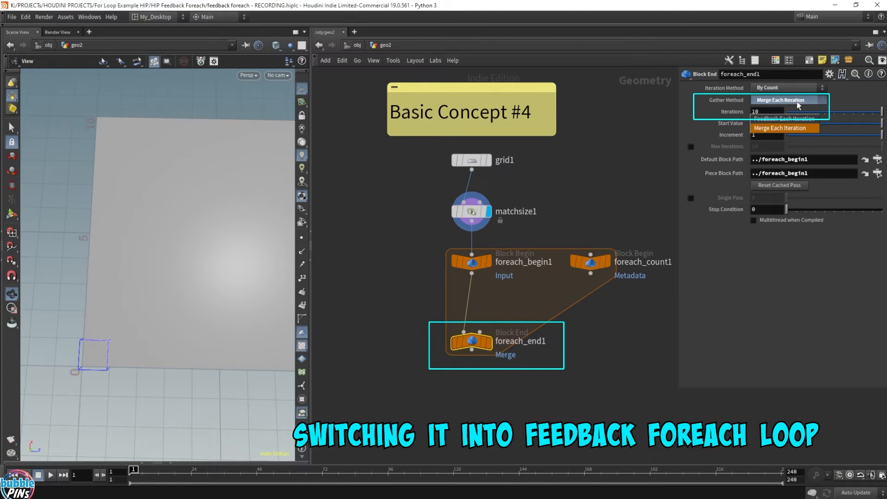
click(791, 127)
click(758, 112)
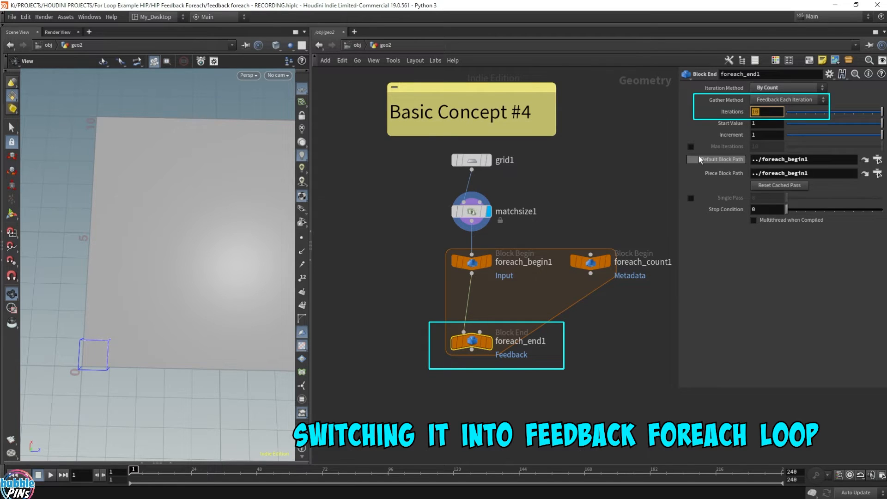
text(3)
Set the method of foreach_begin1 to Fetch Feedback.
drag(434, 243, 551, 285)
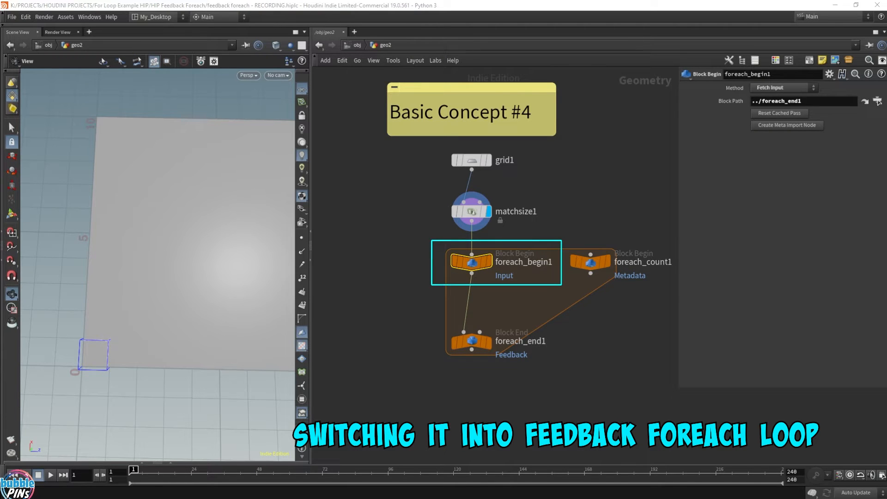
click(787, 88)
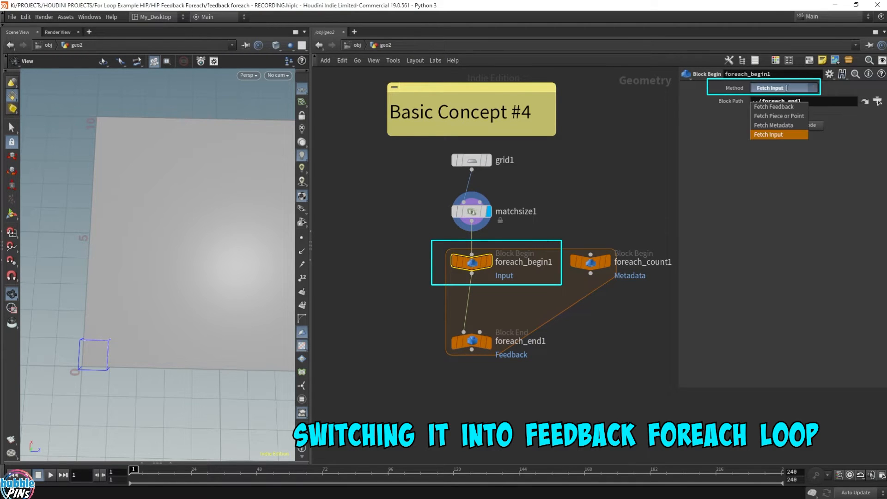
click(782, 110)
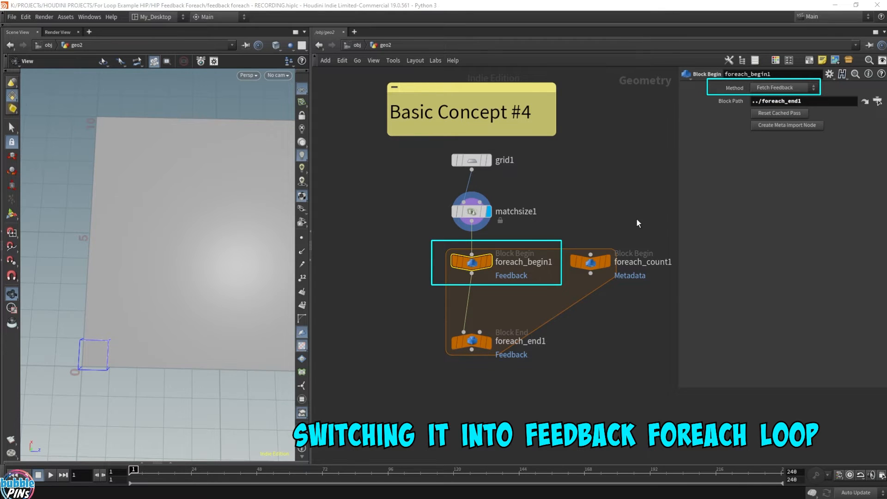
Display foreach_end1's result and move the node further down to make room inside the loop.
click(488, 342)
drag(471, 342, 470, 414)
drag(427, 295, 646, 367)
middle_drag(182, 240, 210, 240)
right_drag(221, 240, 198, 253)
drag(199, 253, 215, 251)
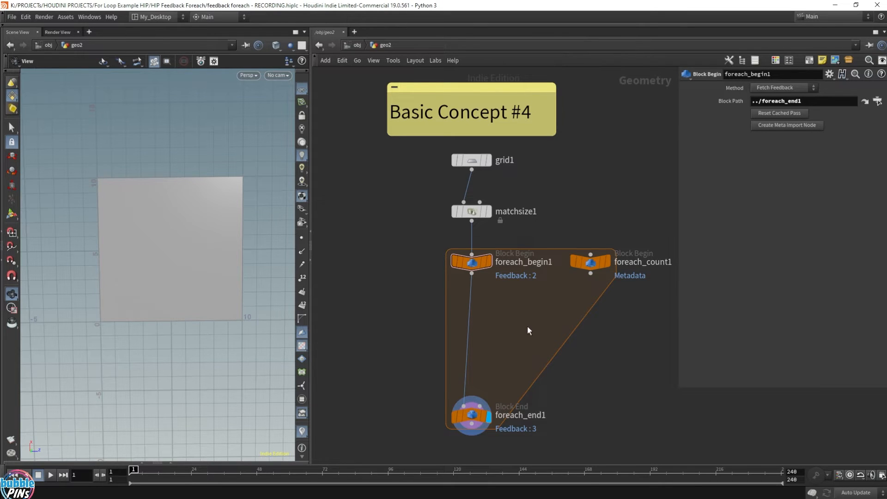
Insert a Knife node between foreach_begin1 and foreach_end1.
key(Tab)
text(kni)
key(Return)
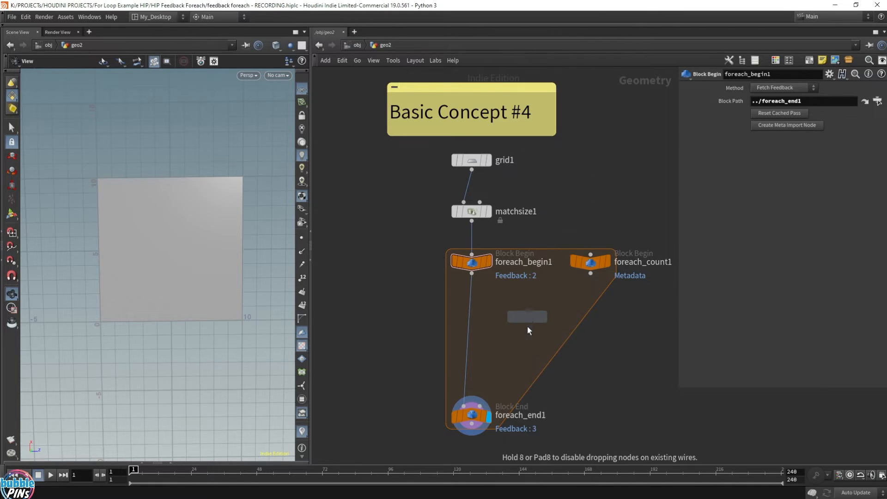
click(469, 340)
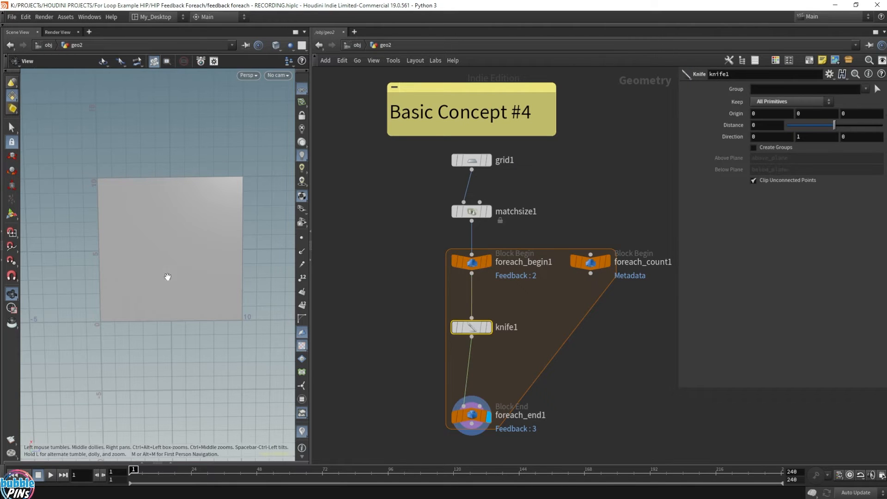
mouse_move(193, 245)
mouse_down()
mouse_move(194, 214)
mouse_move(196, 254)
mouse_move(204, 245)
mouse_move(186, 240)
mouse_move(195, 237)
mouse_up()
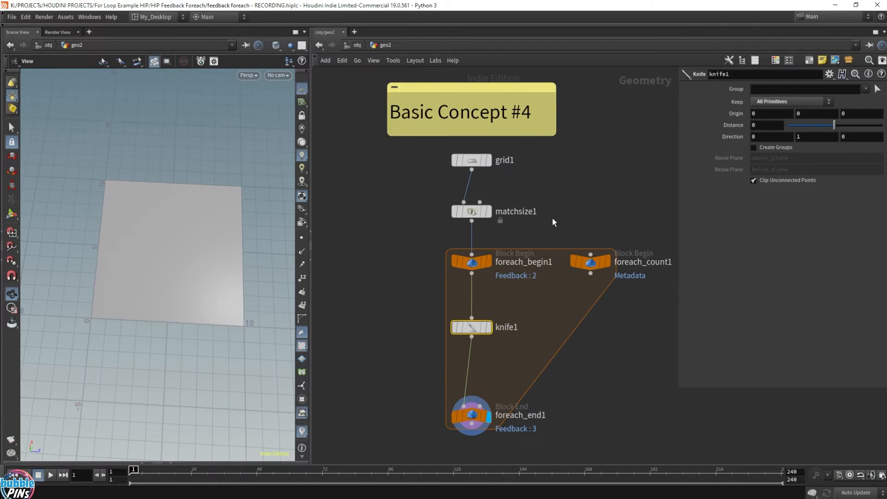
Add a second, separate Grid node in an empty area of the network.
scroll(553, 217, down, 3)
middle_drag(647, 208, 413, 212)
middle_drag(535, 244, 446, 241)
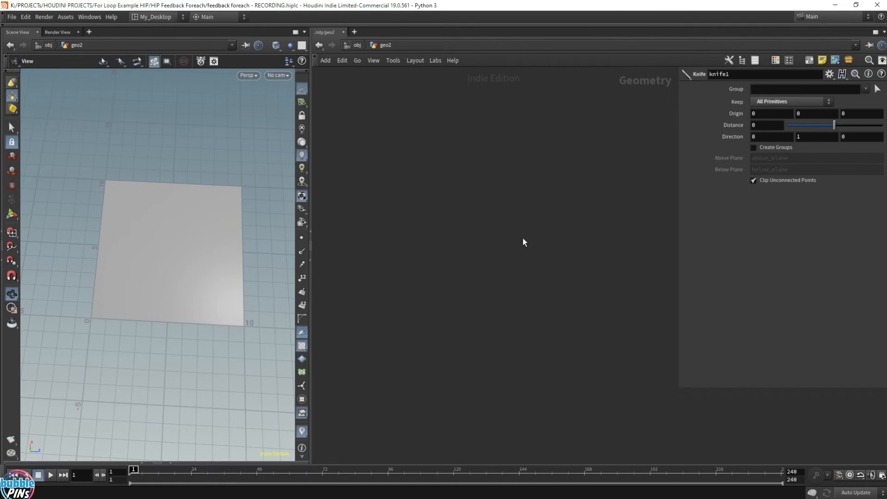
key(Tab)
text(grid)
key(Return)
click(478, 206)
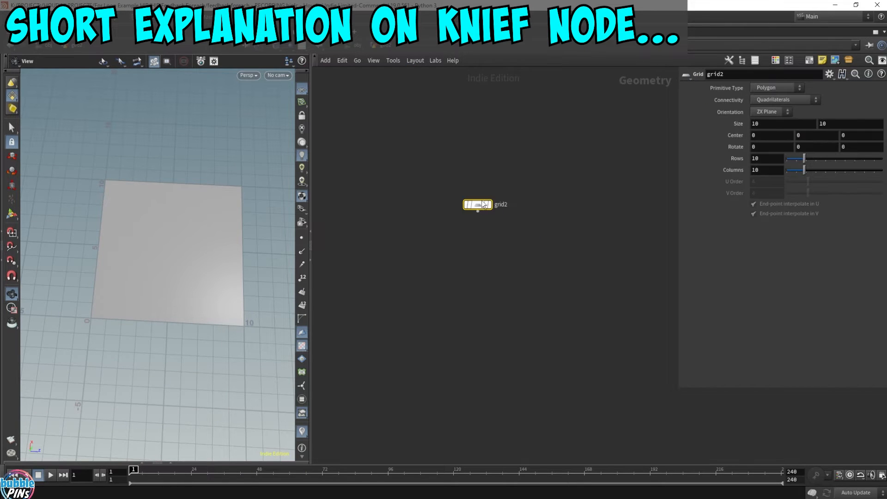
Display grid2 and set its rows and columns both to 2.
scroll(478, 203, up, 4)
click(504, 210)
drag(763, 158, 700, 171)
text(22)
click(604, 317)
middle_drag(157, 303, 233, 257)
drag(234, 257, 244, 263)
Add a Knife node connected below grid2, align it under the grid and display its result.
click(474, 226)
key(Tab)
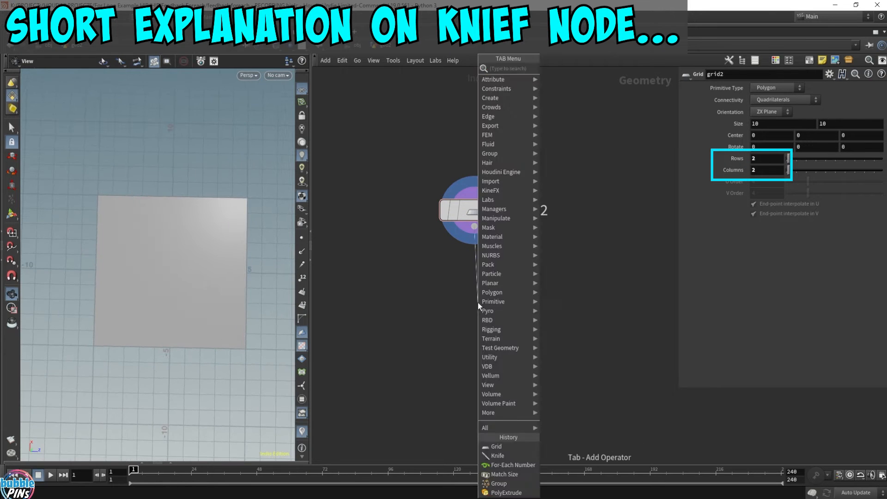
text(km)
key(BackSpace)
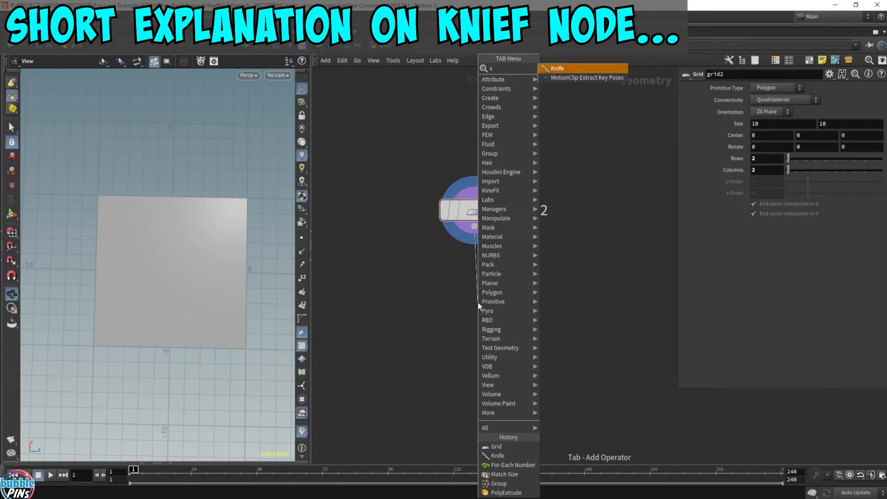
key(Return)
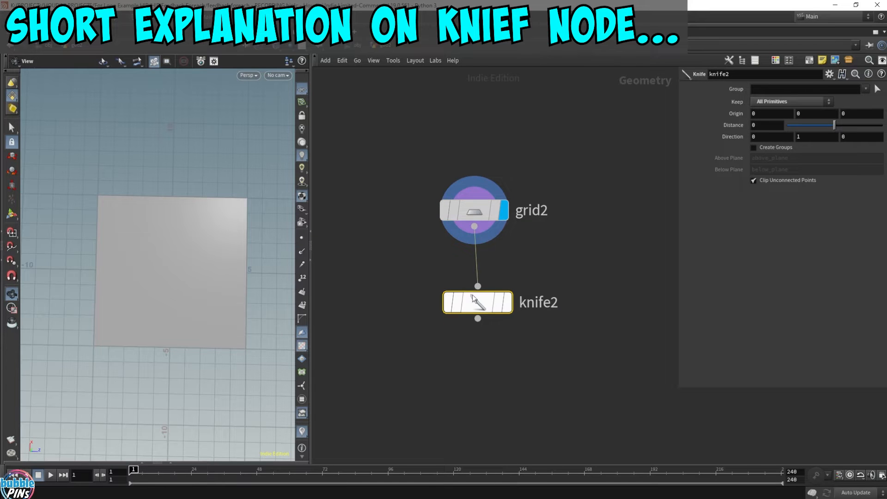
click(514, 265)
drag(479, 302, 476, 297)
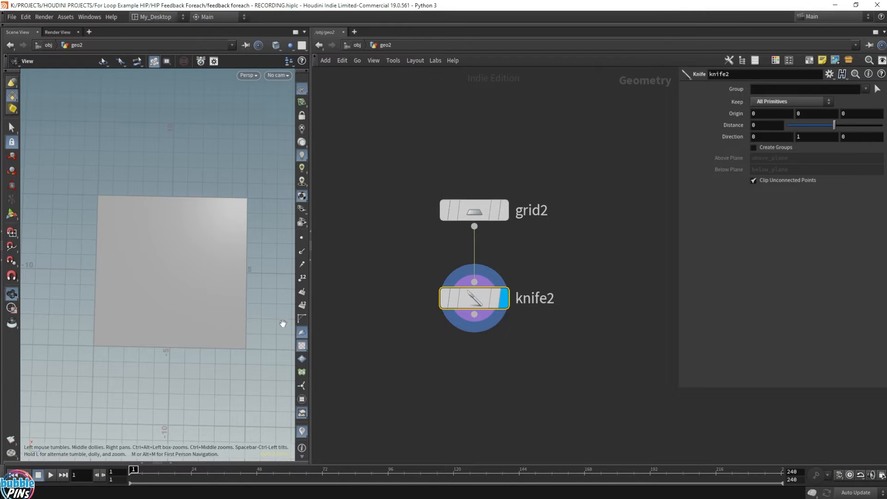
Rotate knife2's cutting plane in the viewport to slice across the grid, with a direction of about 0.999, 0.035, 0.
key(Return)
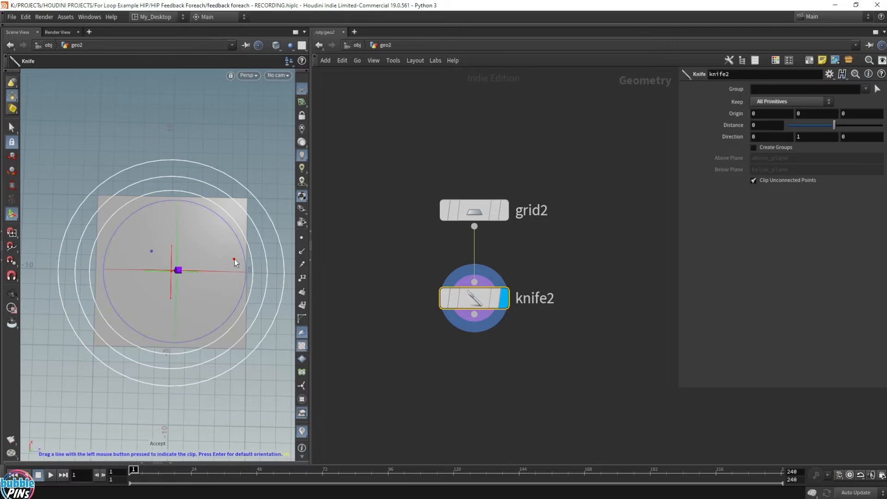
alt+drag(243, 247, 172, 187)
drag(213, 144, 268, 246)
alt+drag(124, 144, 190, 213)
alt+middle_drag(134, 295, 187, 267)
alt+scroll(169, 259, down, 4)
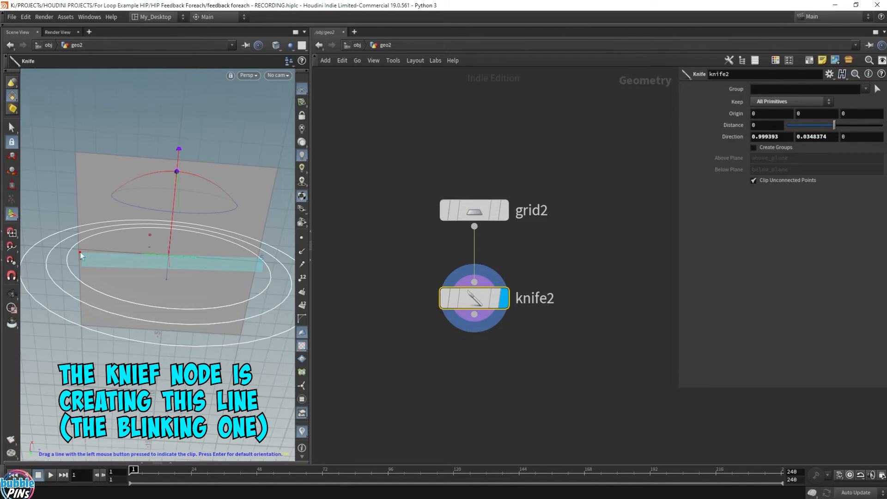
Turn on point display in the viewport, then display grid2 and open its node info to check the point count.
click(302, 237)
alt+drag(279, 185, 255, 201)
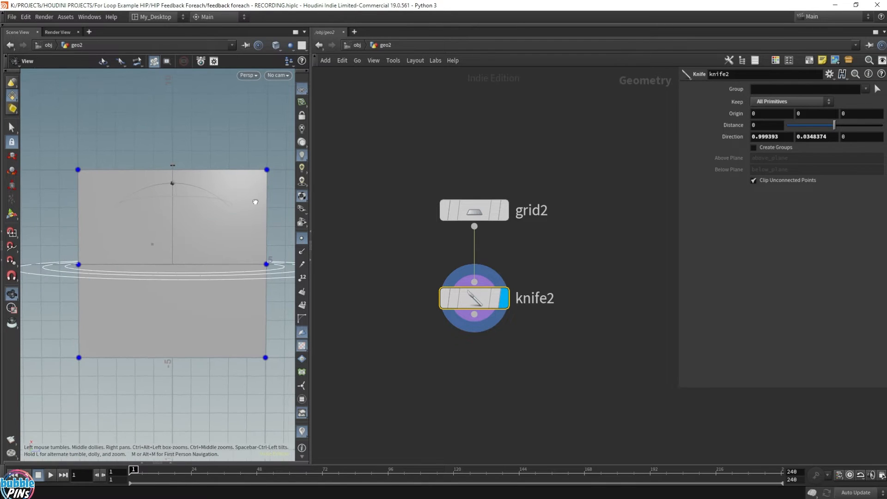
click(507, 213)
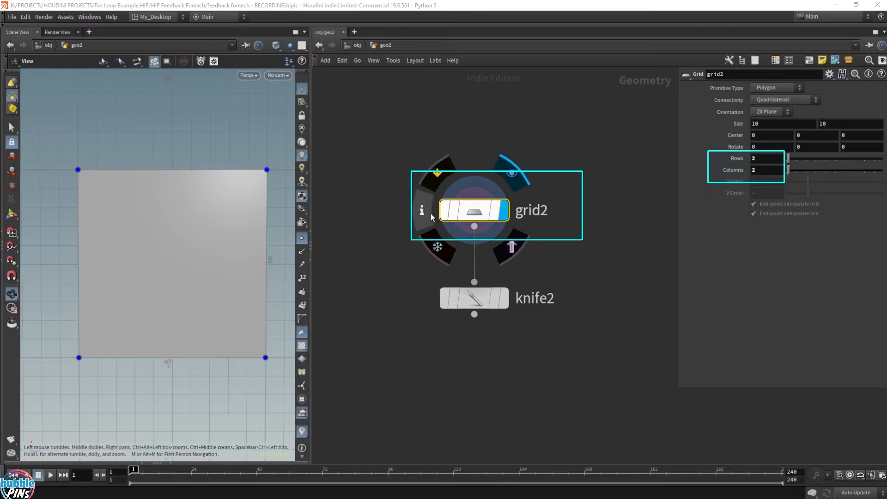
click(431, 214)
drag(761, 74, 660, 294)
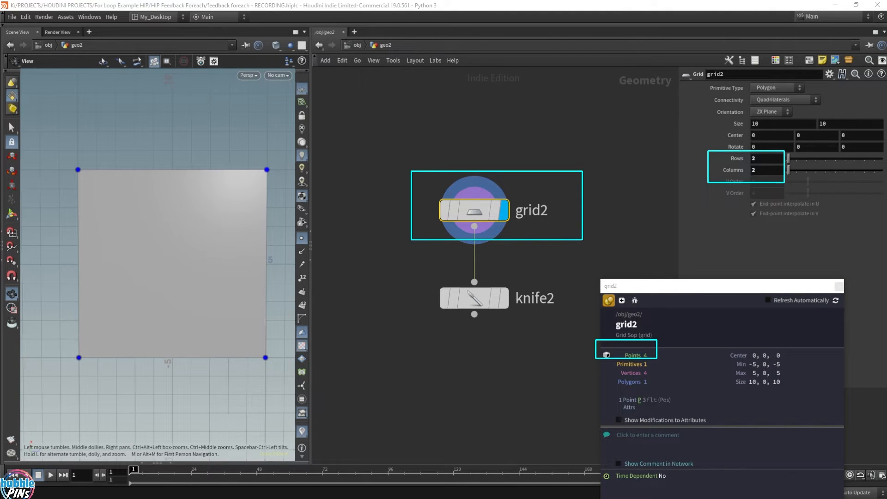
Display knife2 and check the point count in its node info, then close the info window.
click(462, 301)
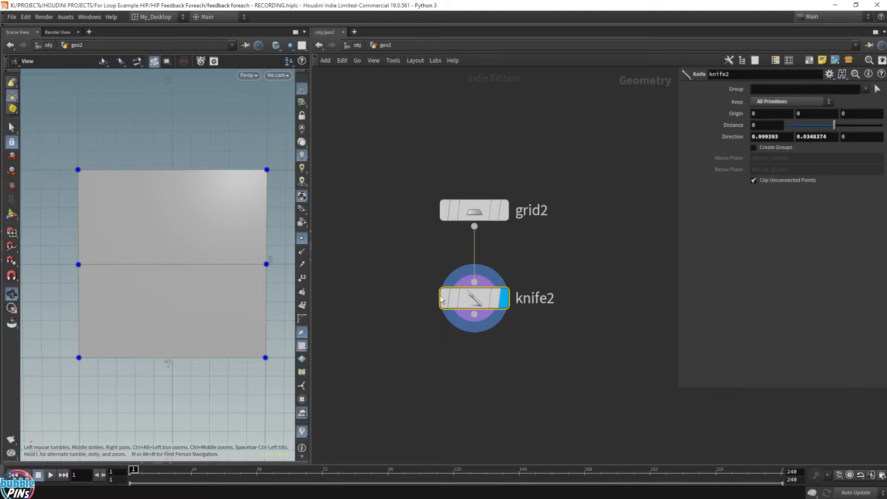
middle_click(461, 302)
drag(655, 304, 636, 329)
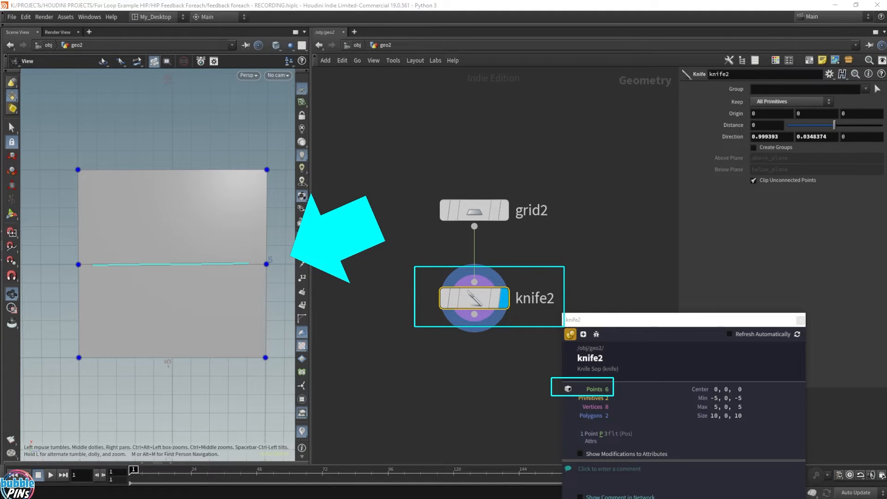
click(801, 320)
Select one of the two faces made by the knife cut and move it up about 4.36 units.
mouse_move(116, 259)
mouse_down()
mouse_move(183, 214)
mouse_move(178, 235)
mouse_up()
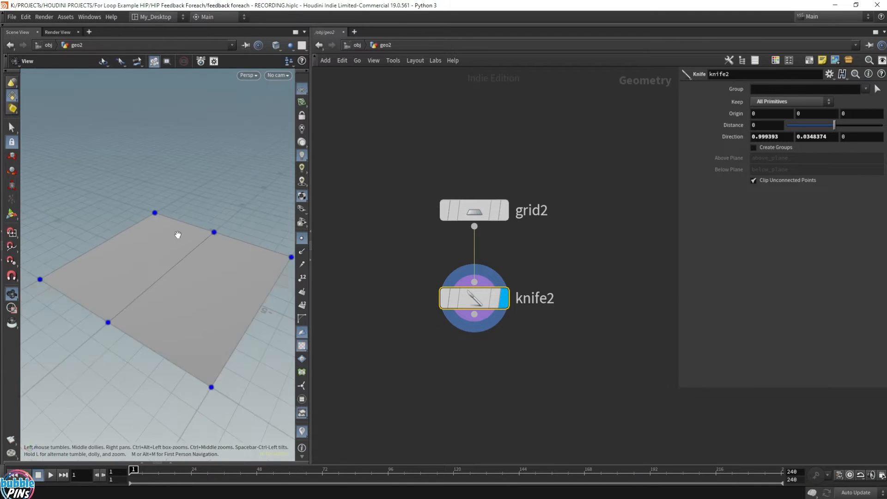
scroll(177, 234, down, 3)
key(s)
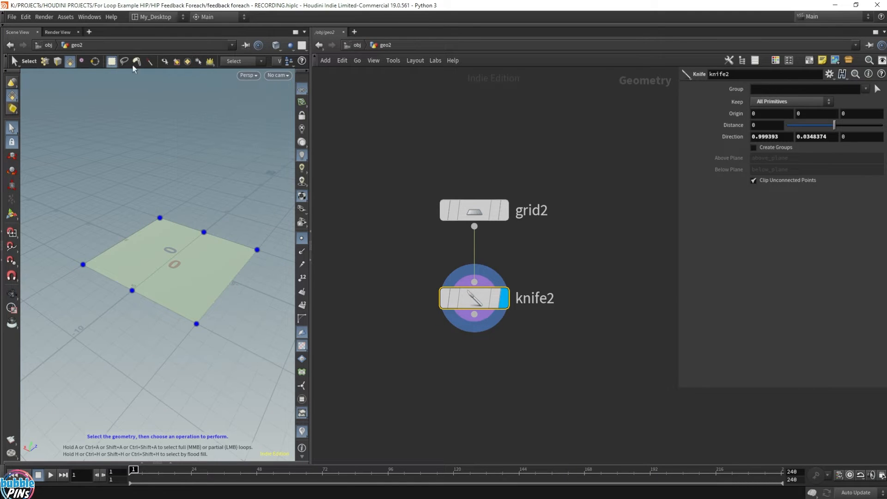
click(70, 61)
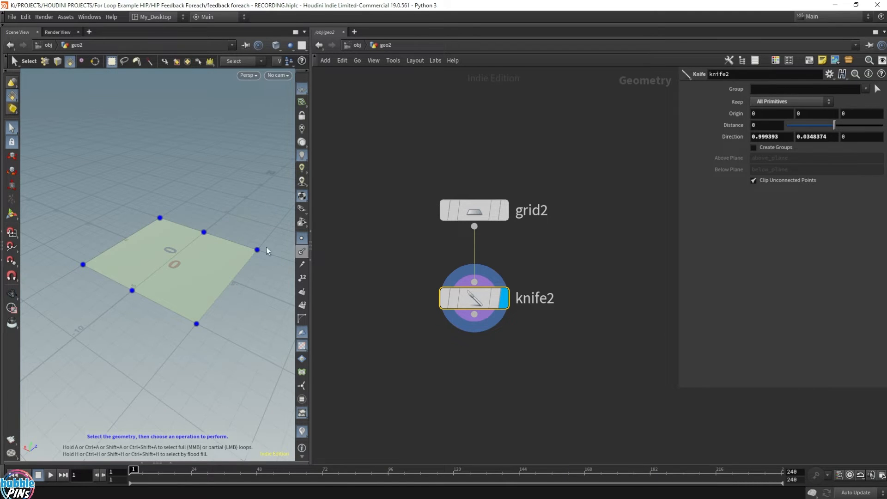
click(153, 253)
key(t)
drag(148, 199, 179, 163)
key(t)
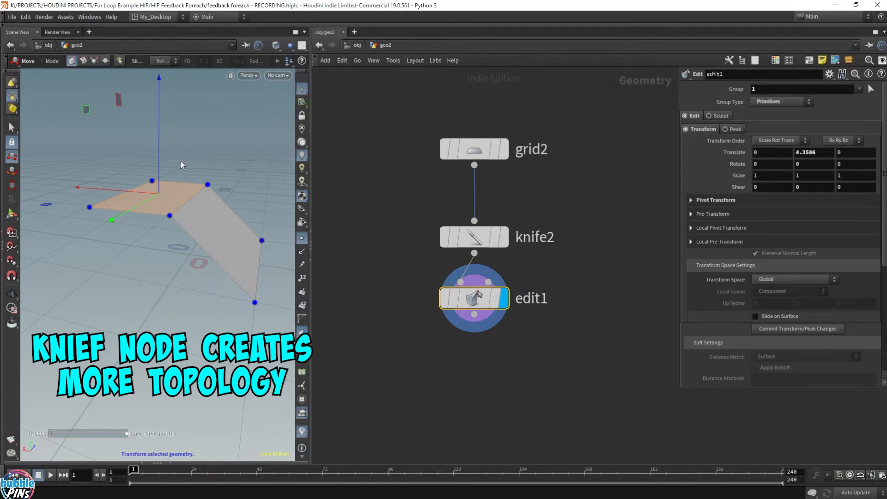
Delete the demonstration nodes grid2, knife2 and edit1.
scroll(410, 249, down, 3)
drag(397, 160, 512, 308)
key(Delete)
Return to the Basic Concept #4 network and display foreach_end1's result.
middle_drag(430, 283, 635, 252)
alt+drag(199, 201, 128, 266)
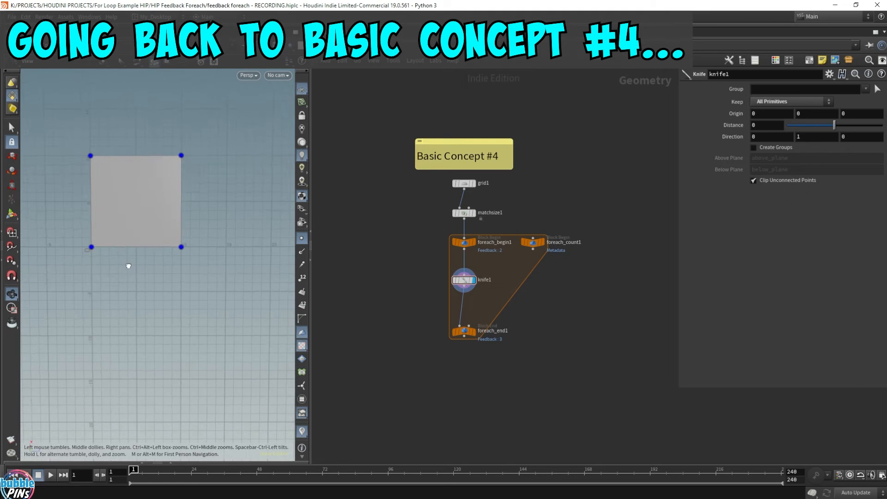
alt+scroll(141, 230, up, 5)
alt+right_drag(141, 229, 176, 305)
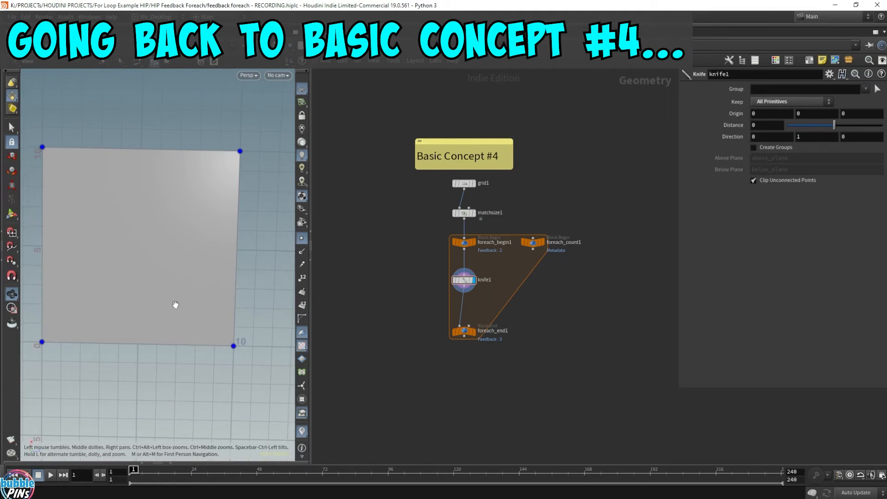
scroll(175, 305, down, 3)
scroll(495, 301, up, 3)
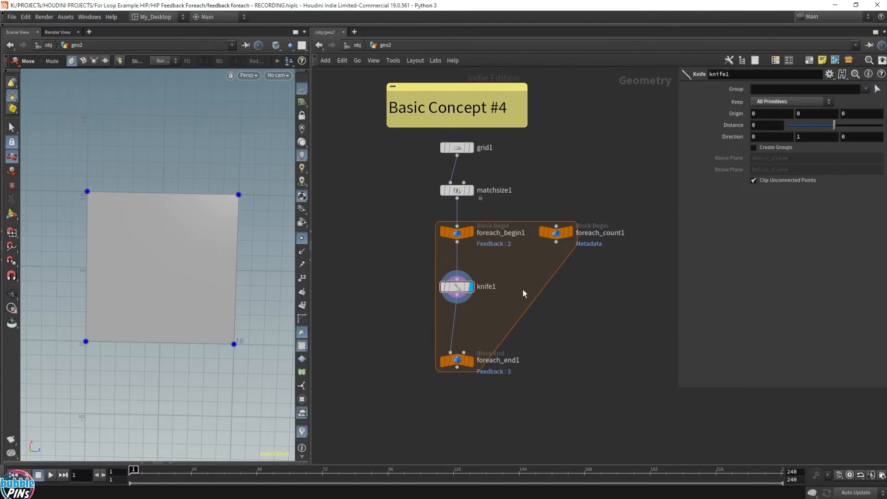
click(458, 361)
click(470, 360)
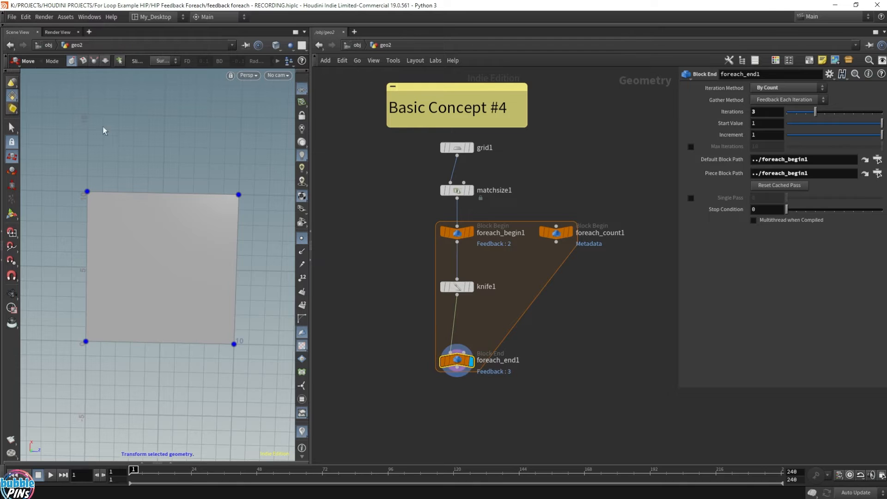
Select knife1 inside the loop and set its direction to 1, 0, 0.
drag(402, 307, 582, 276)
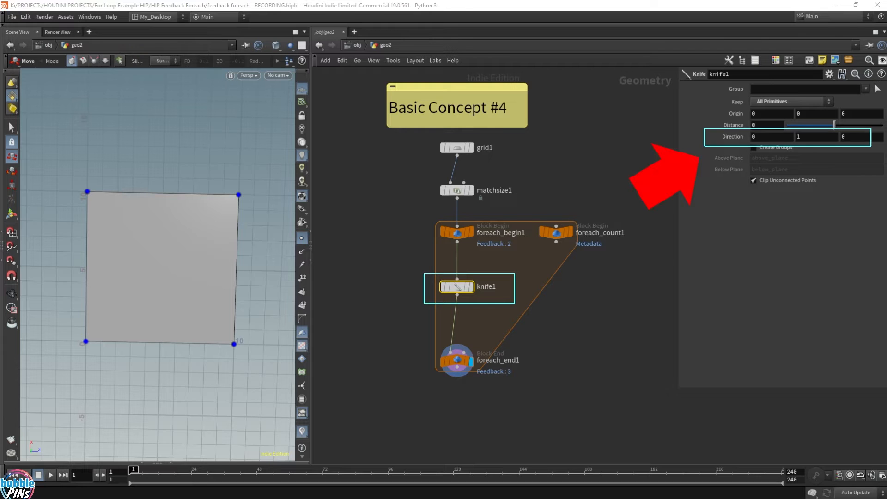
click(770, 138)
text(1)
key(Tab)
text(0)
key(Return)
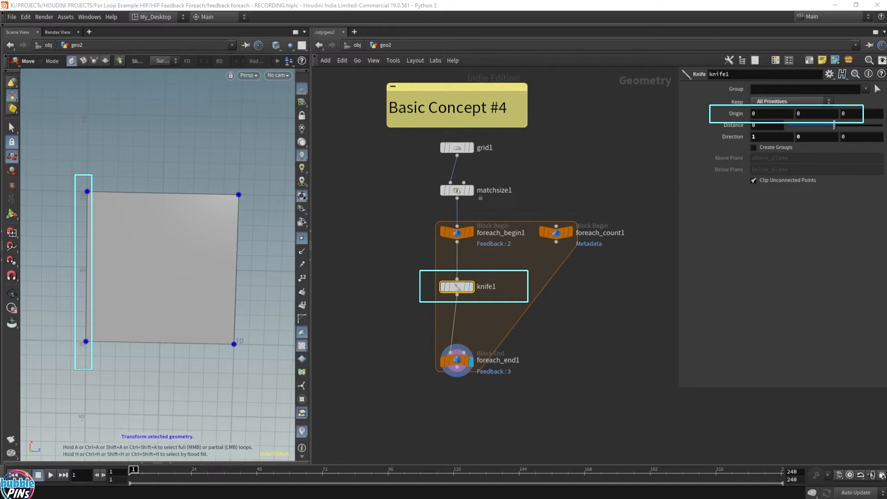
key(Escape)
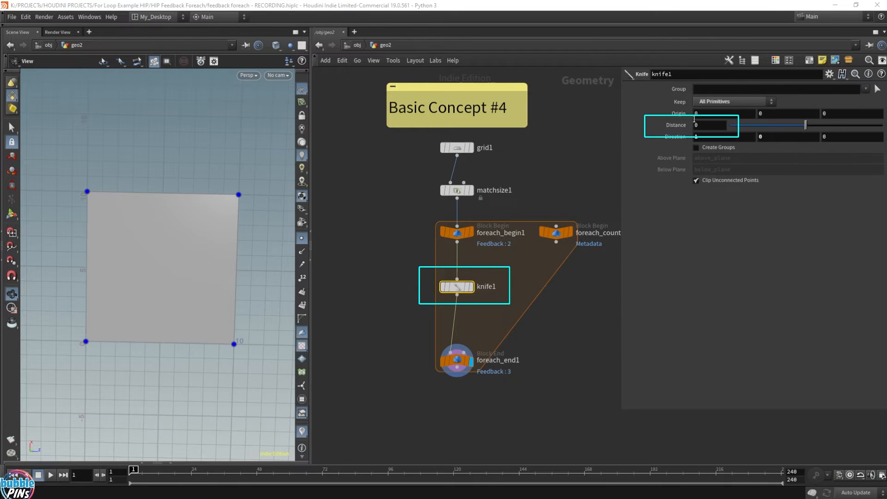
Set knife1's distance to the expression bbox(0, D_XSIZE) / 2.
drag(706, 126, 664, 126)
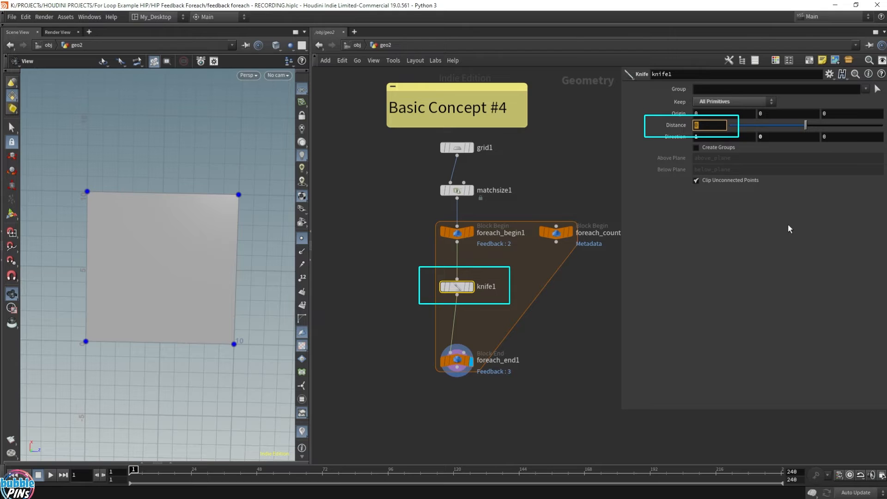
text(bbox)
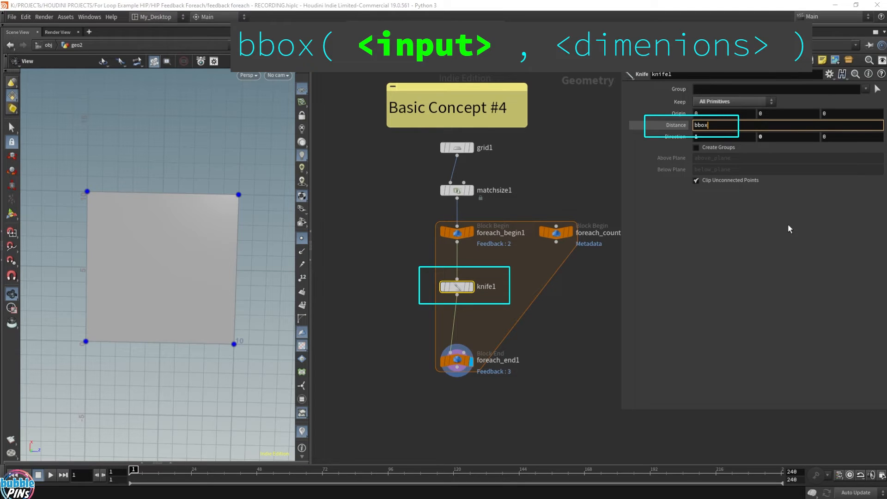
text(()
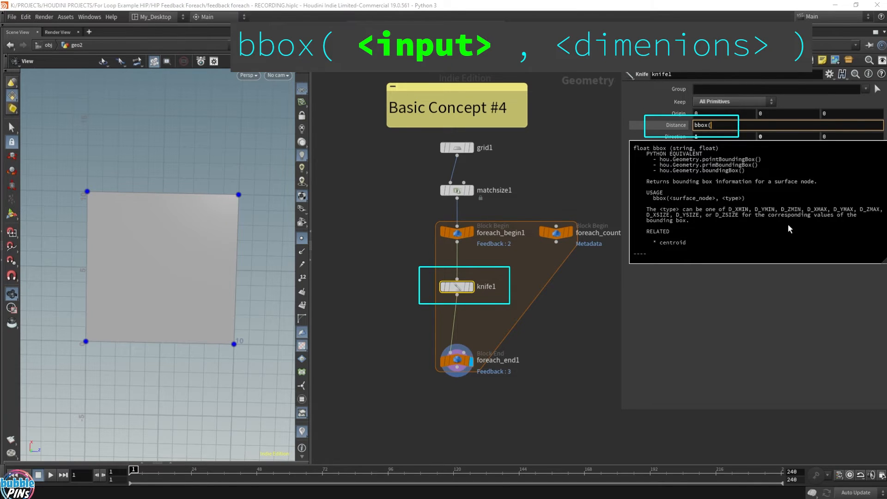
text(0,)
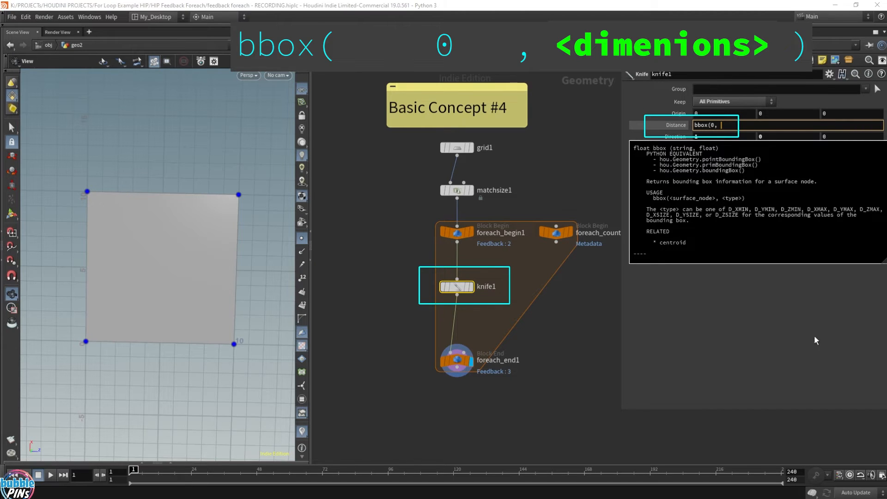
text(D_)
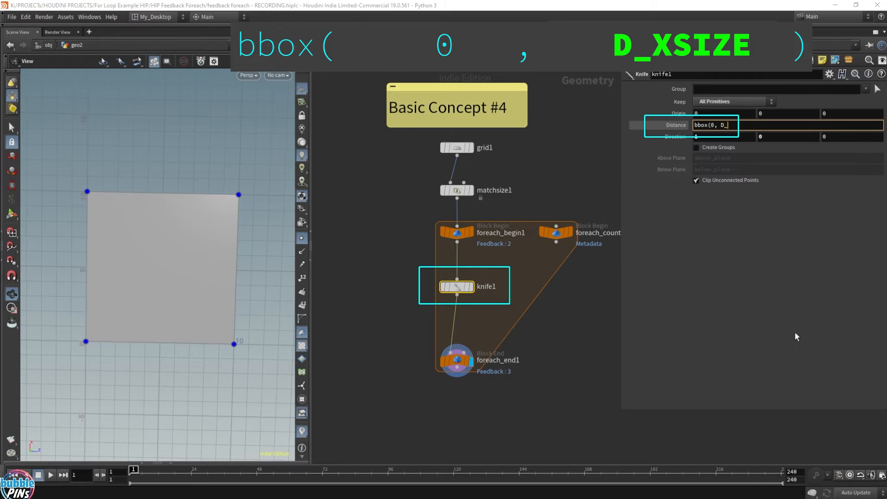
text(XSIZE))
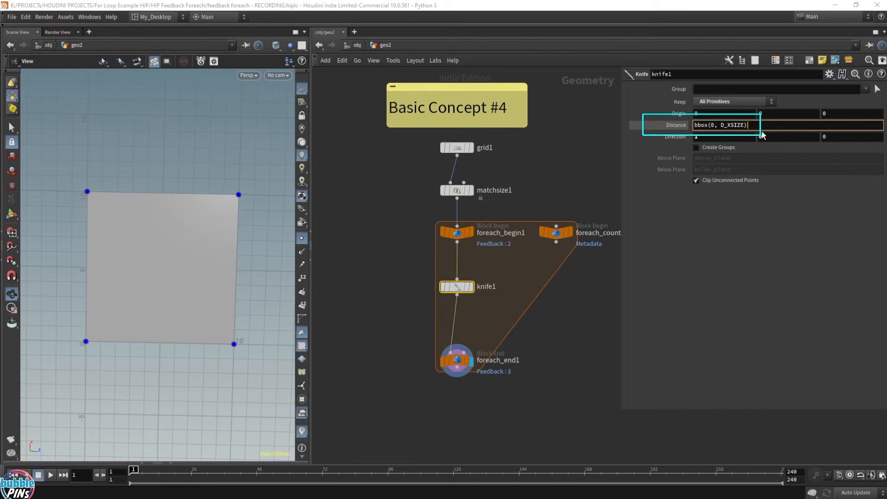
text(2)
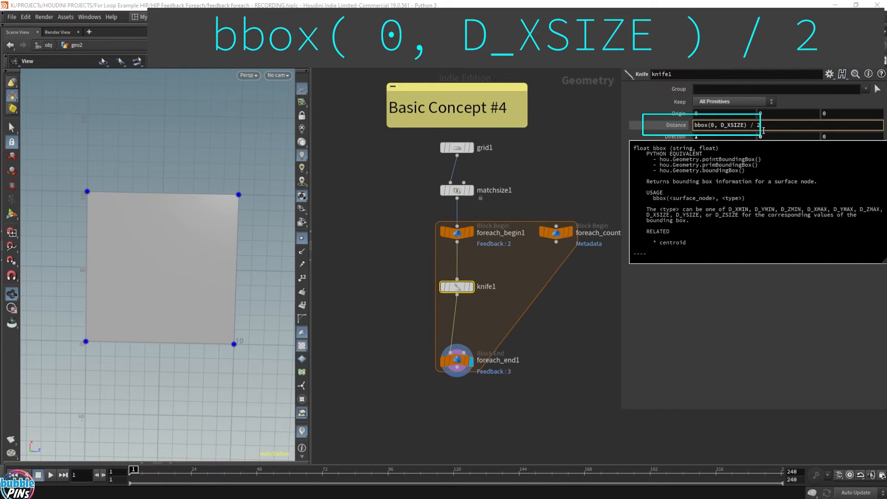
key(Return)
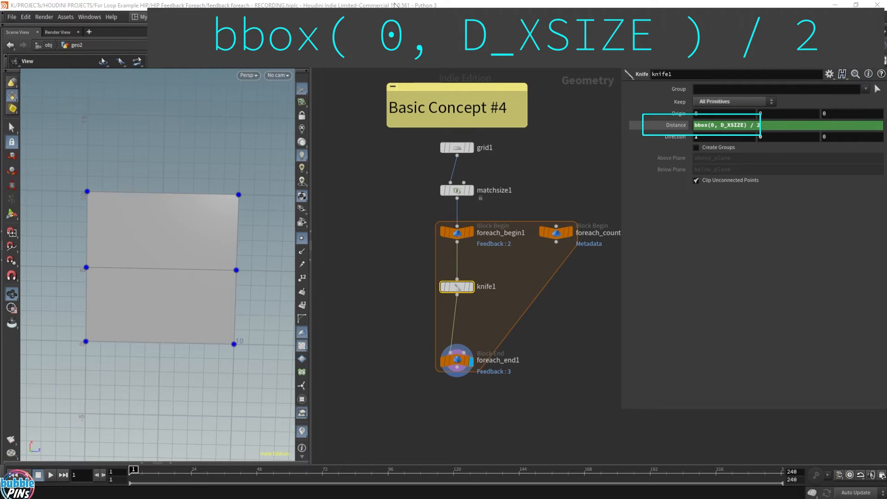
Enable group creation on knife1, keeping the group names above_plane and below_plane, and display the node.
drag(184, 222, 217, 257)
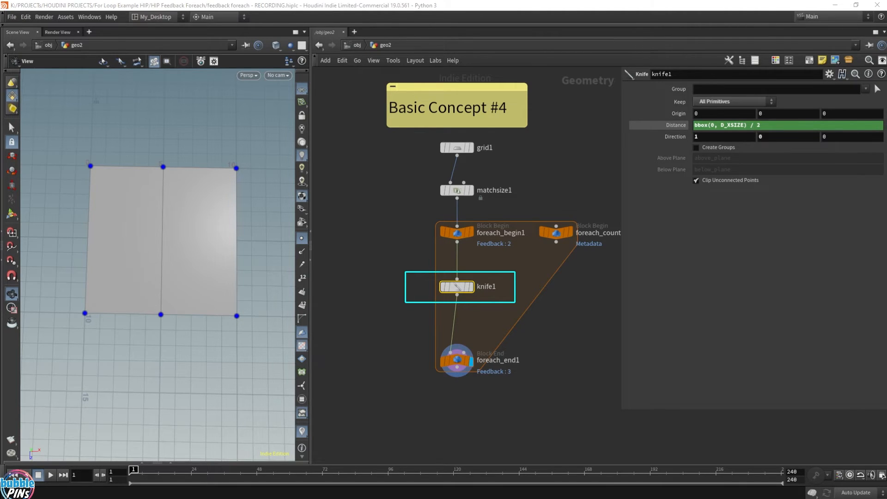
click(713, 148)
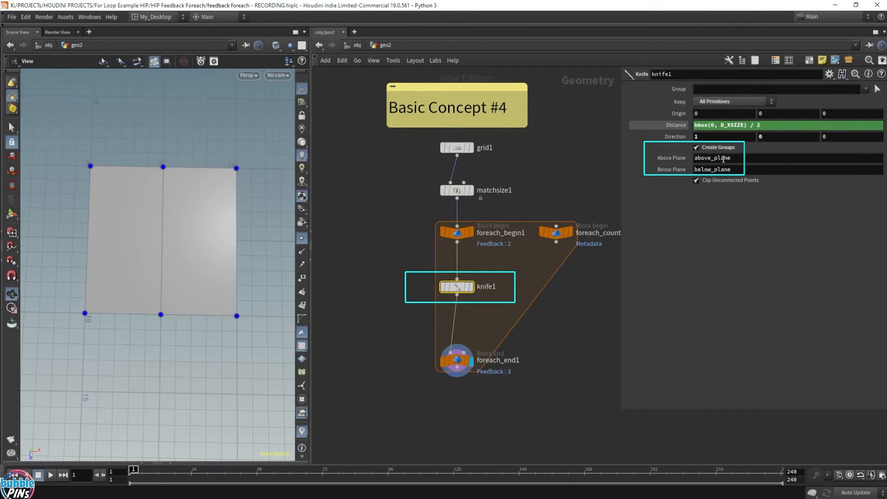
double_click(762, 159)
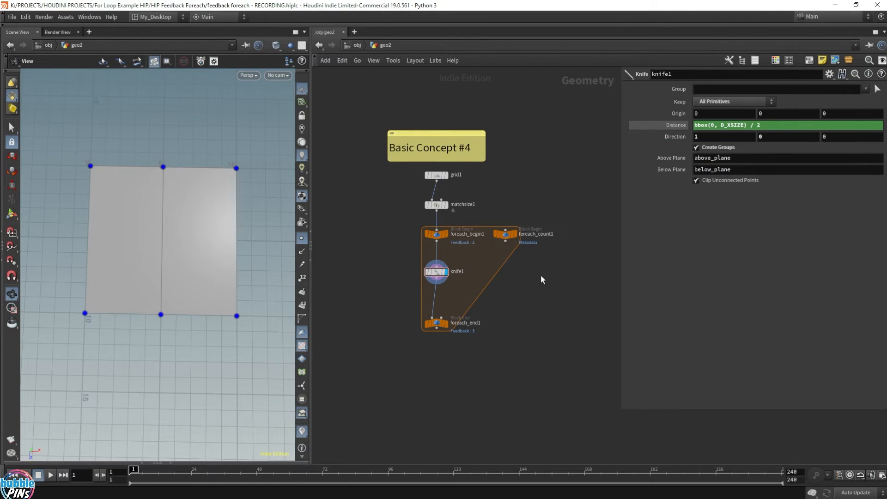
Add a Group Create node beside the loop's main chain, connect it to knife1's output and display it.
key(Tab)
text(tr)
key(Return)
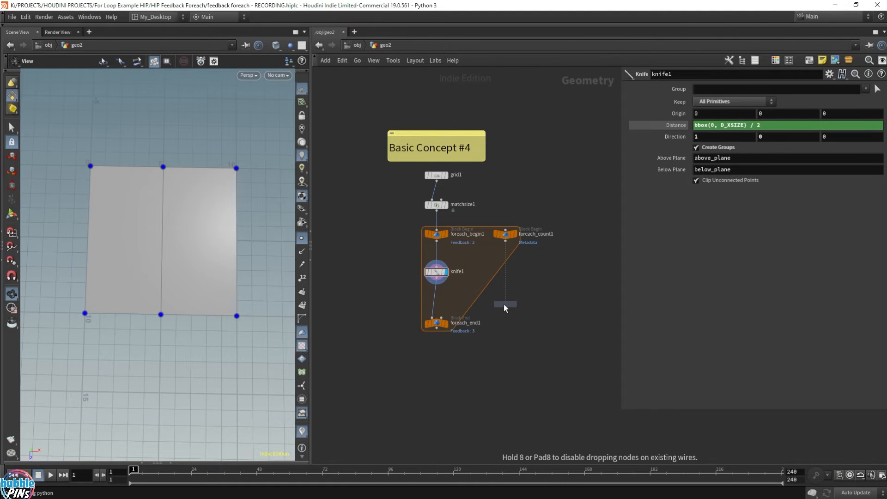
click(504, 305)
click(437, 280)
click(504, 298)
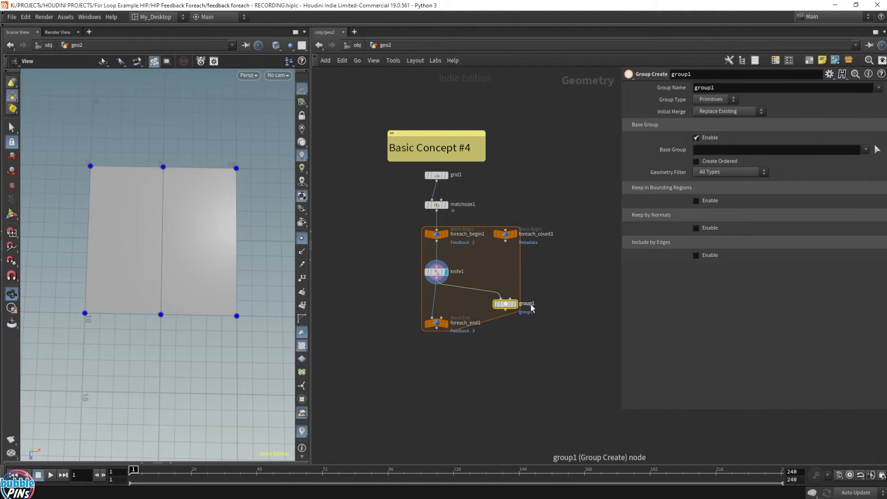
click(514, 303)
key(c)
click(827, 456)
key(c)
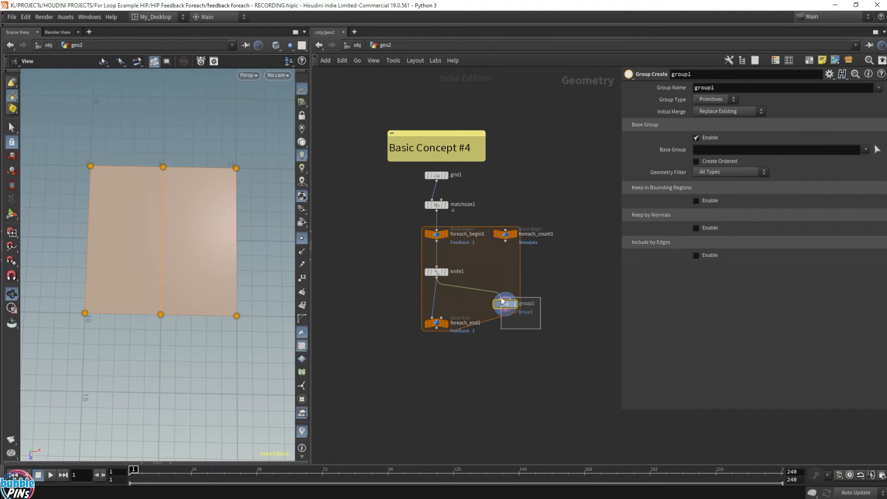
Set group1's base group to above_plane and move foreach_end1 further down in the network.
click(866, 150)
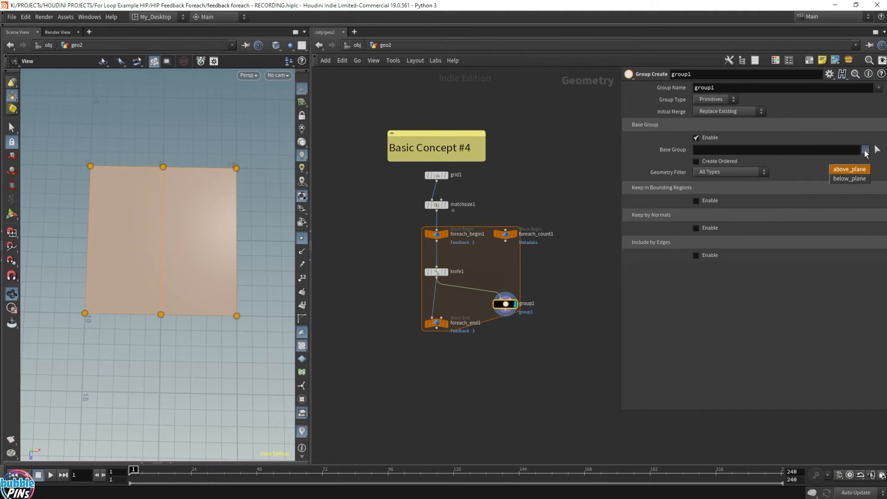
click(849, 170)
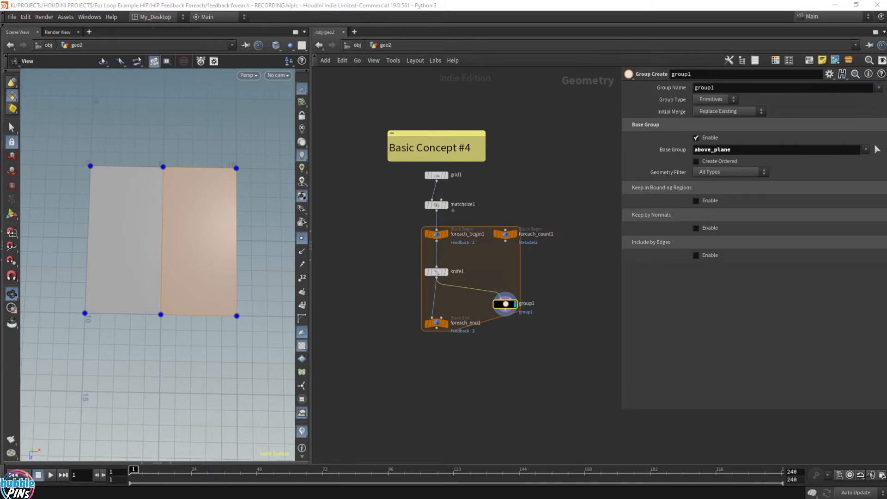
drag(436, 323, 436, 353)
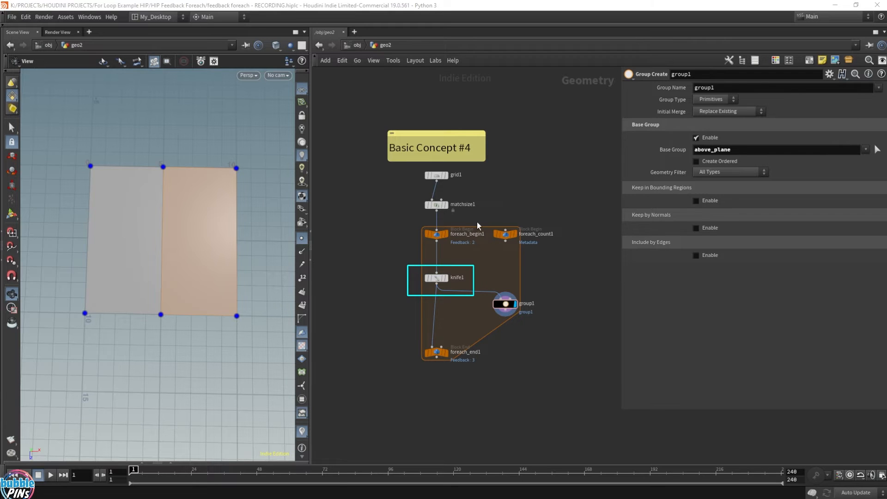
Restrict knife1 to the above_plane group, display foreach_end1, and reselect knife1.
click(457, 278)
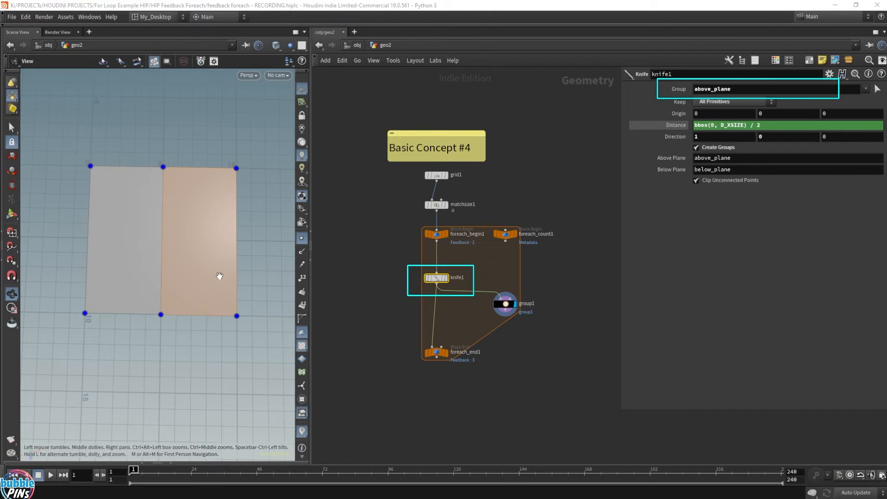
click(447, 355)
click(439, 355)
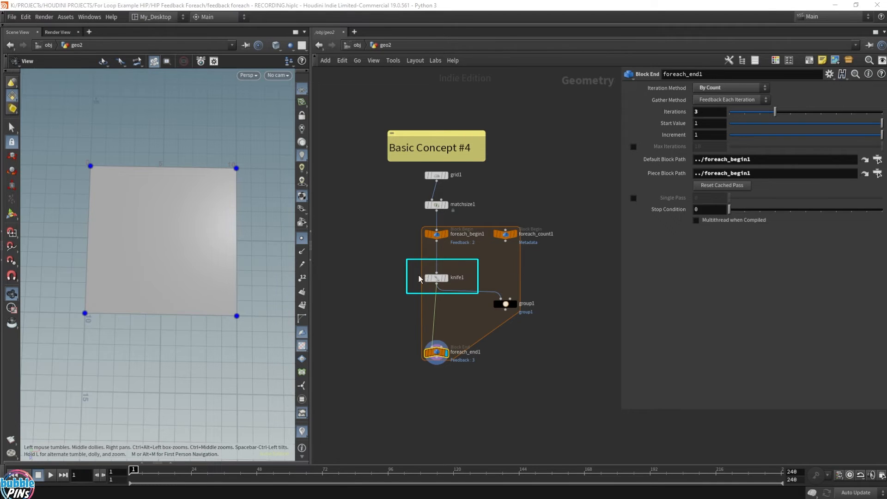
click(432, 277)
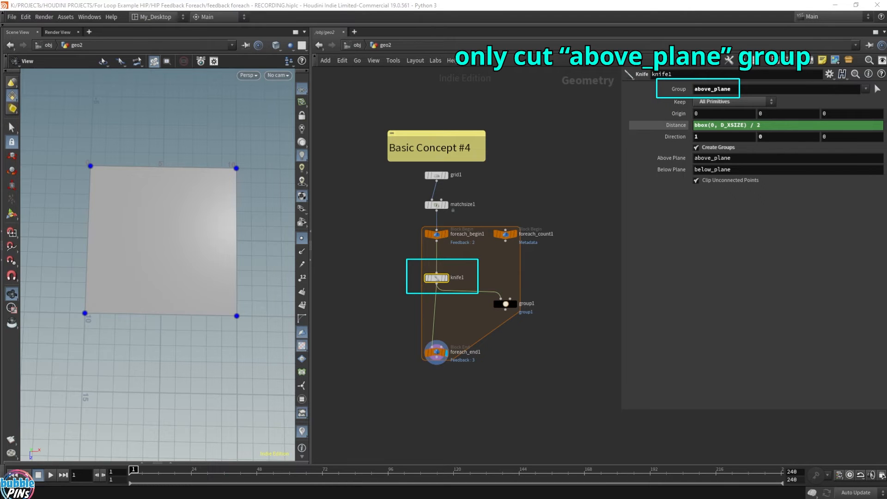
Move the note, grid1 and matchsize1 up, and insert a Group Create node between matchsize1 and foreach_begin1.
drag(413, 109, 437, 164)
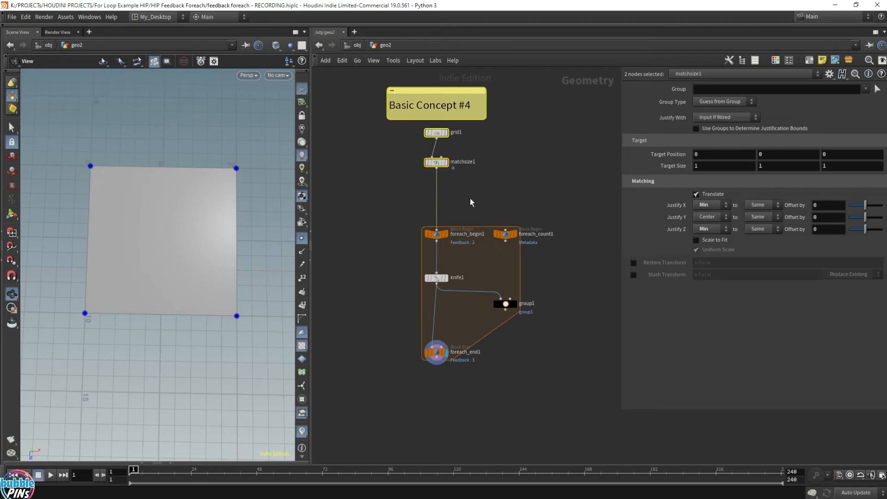
key(Tab)
text(group)
key(Return)
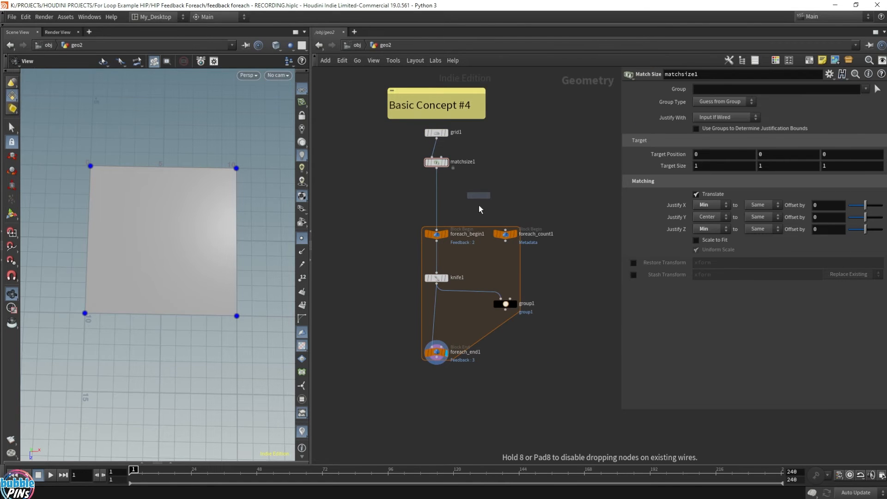
click(438, 196)
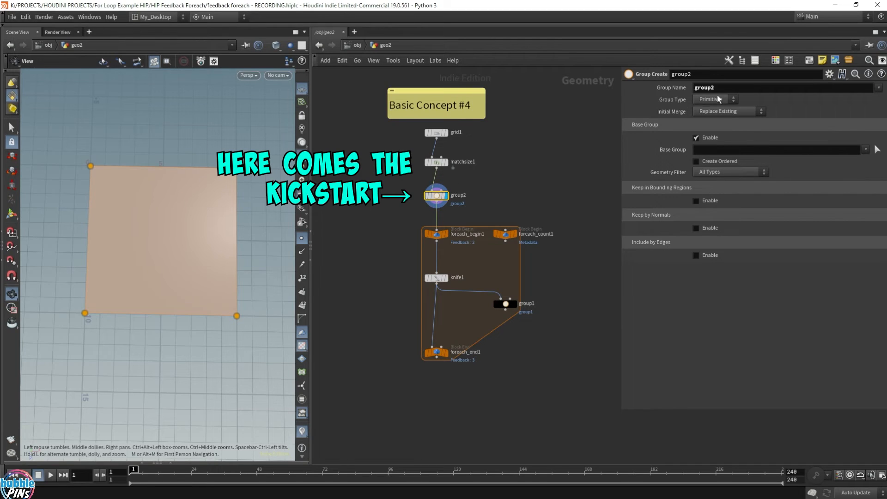
Name the group made by group2 above_plane and display foreach_end1.
text(above_plane)
key(Return)
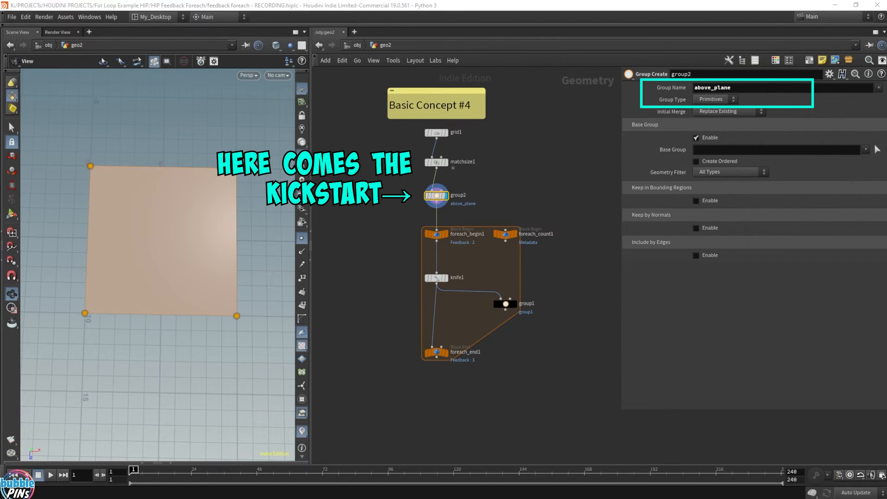
click(436, 353)
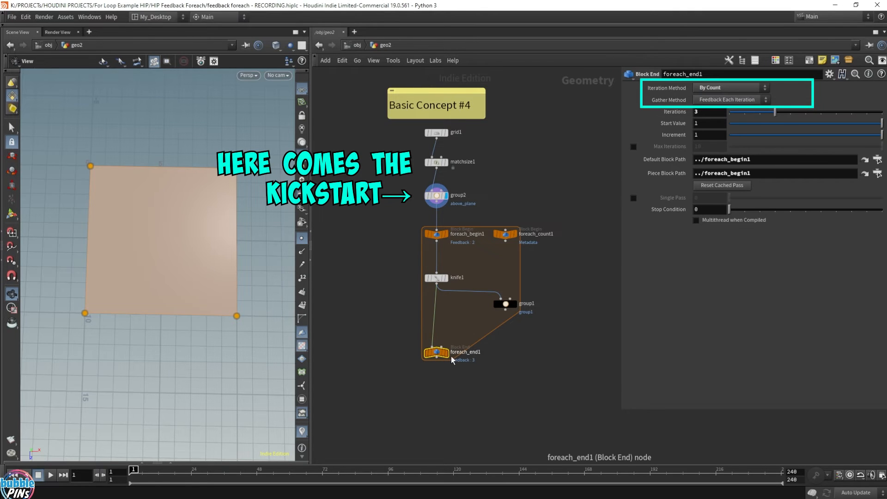
click(447, 353)
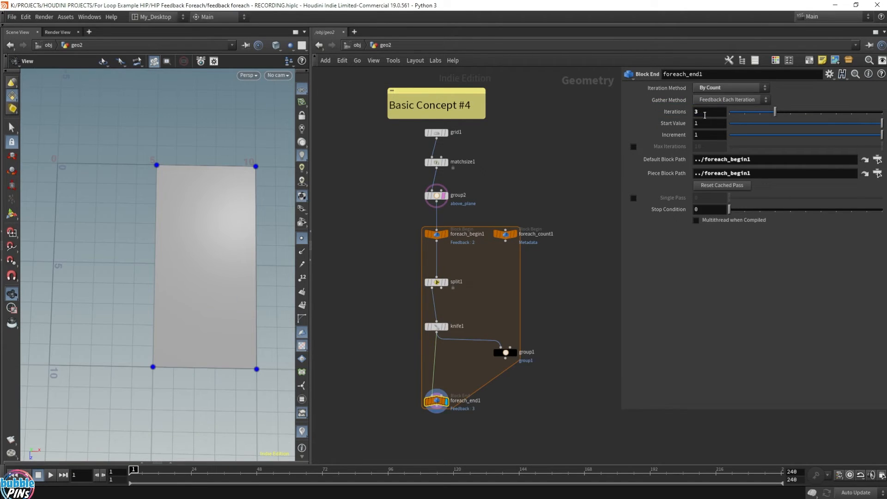
Set foreach_end1's iterations to 1 and show the evaluated distance of knife1.
click(707, 114)
key(BackSpace)
text(1)
key(Return)
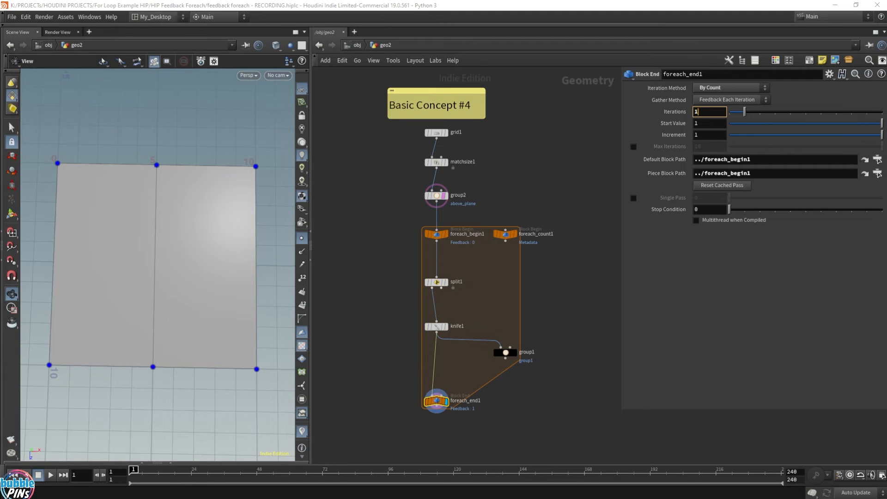
click(437, 326)
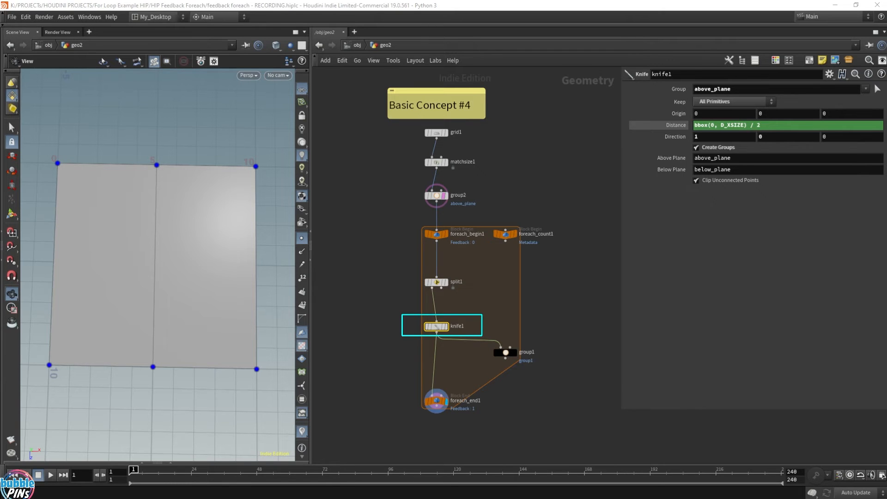
click(674, 125)
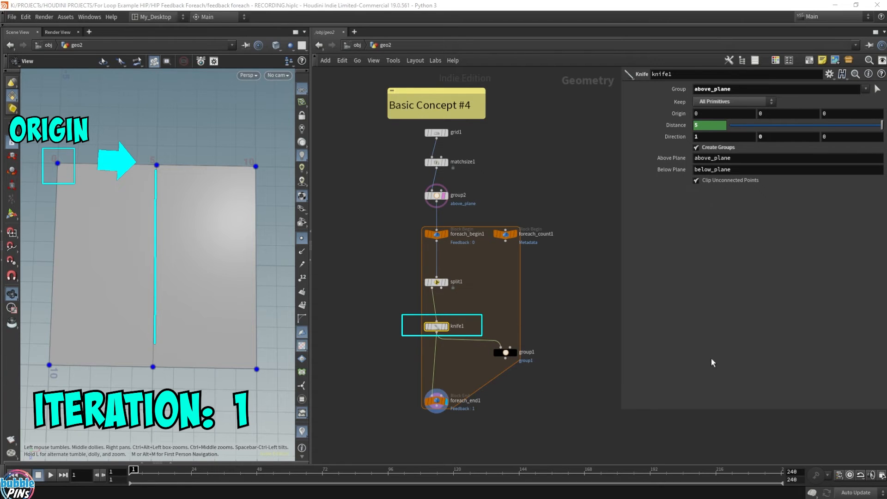
Set foreach_end1's iterations to 2 and check knife1's distance as an evaluated value and as an expression.
click(436, 401)
click(716, 112)
text(2)
key(Return)
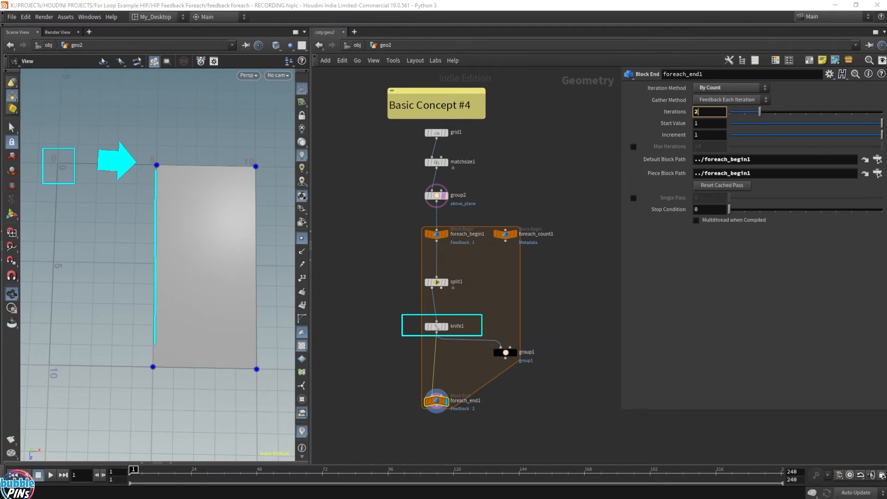
click(436, 327)
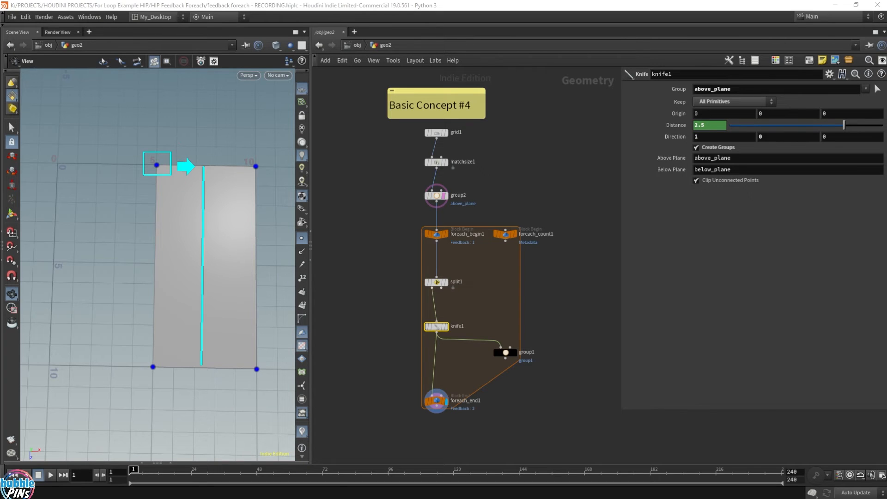
click(680, 129)
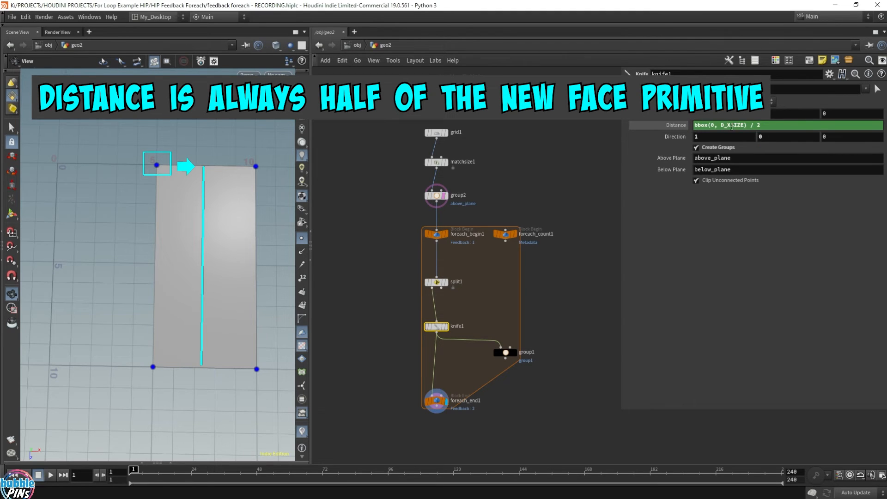
click(784, 125)
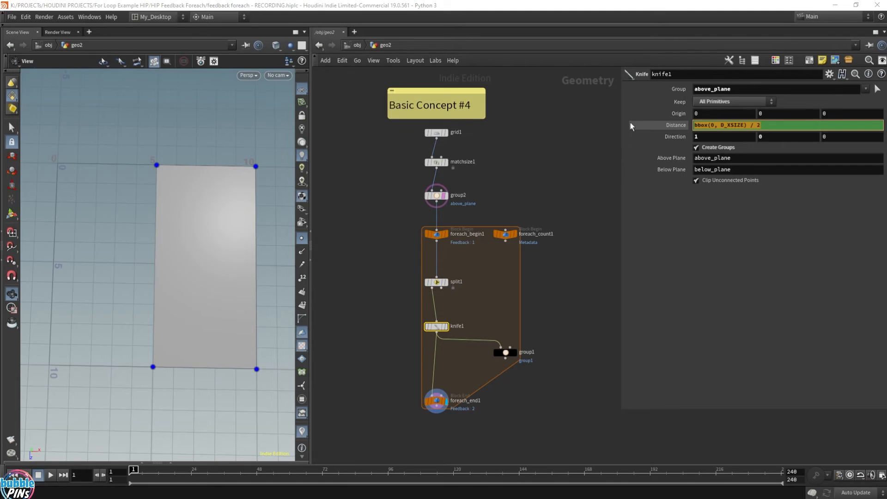
Set the X origin of knife1 to the expression bbox(0, D_XMIN).
click(720, 114)
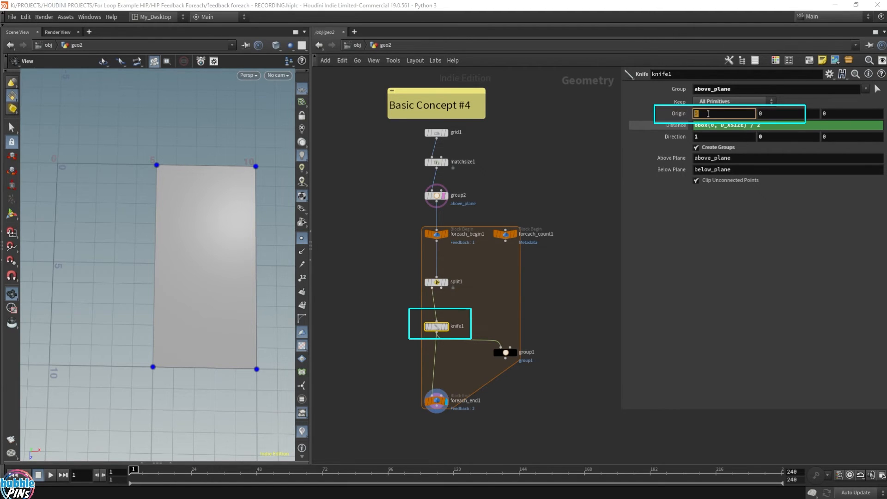
text(bbox)
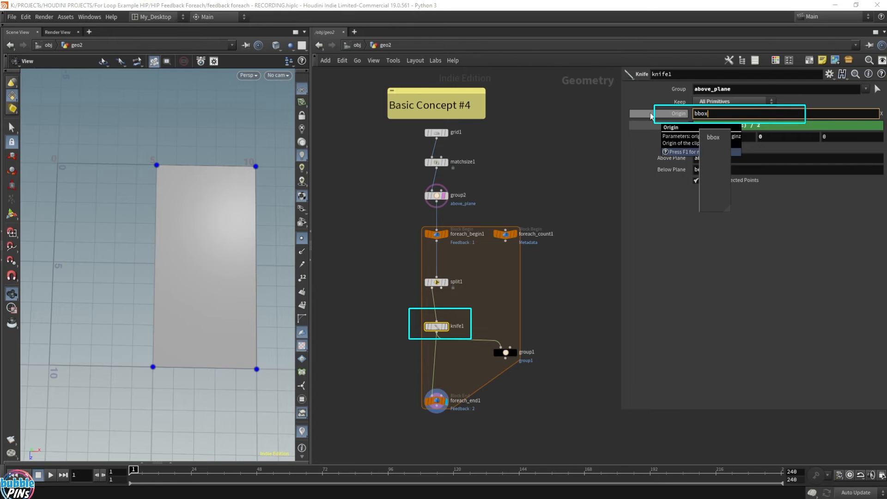
text(()
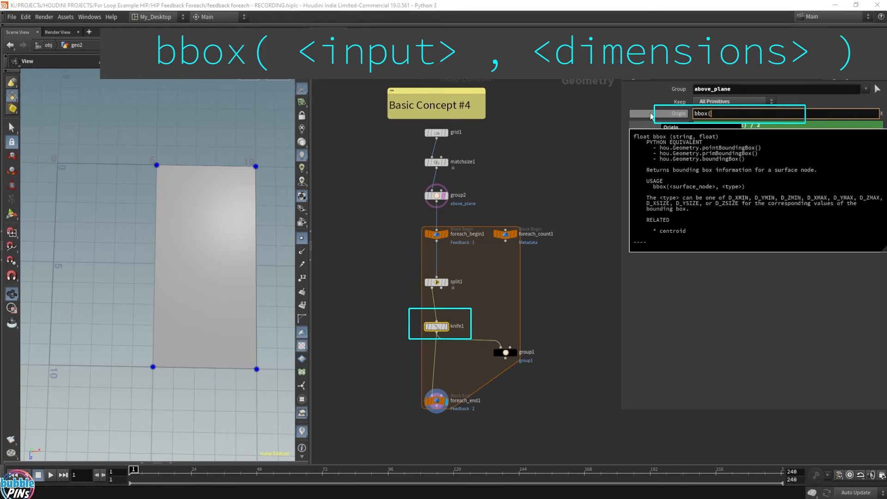
text(0)
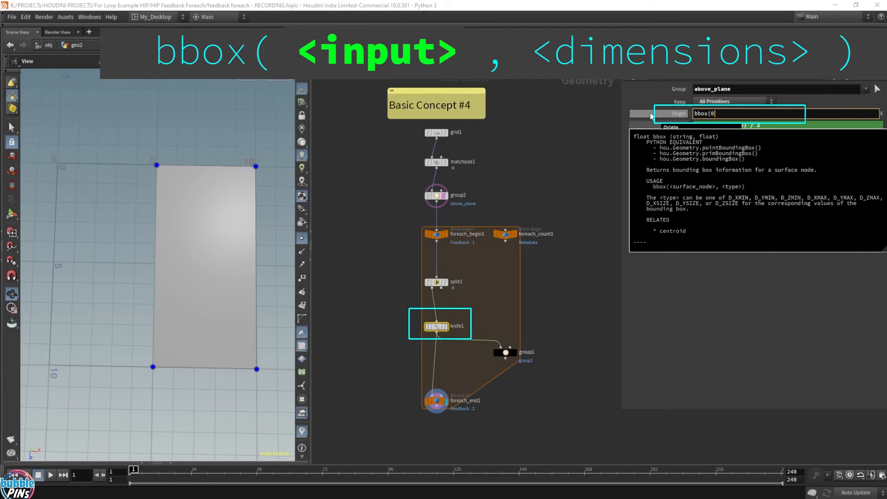
text(, )
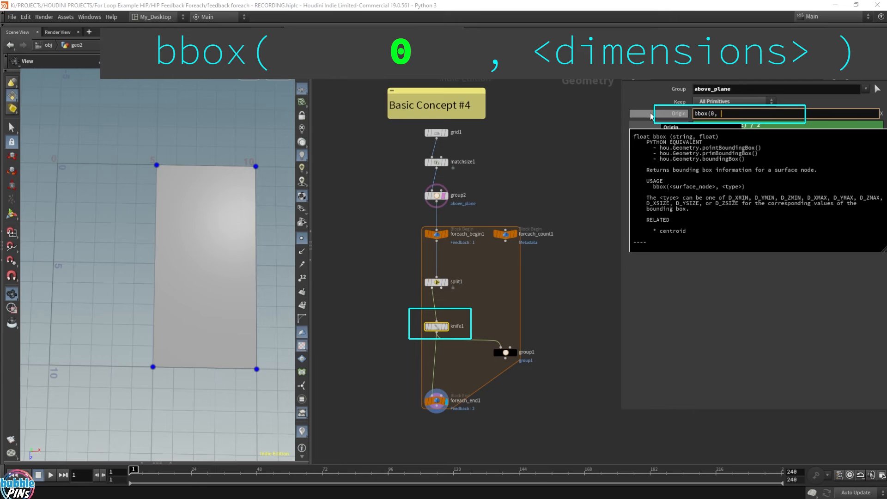
text(D_XMIN))
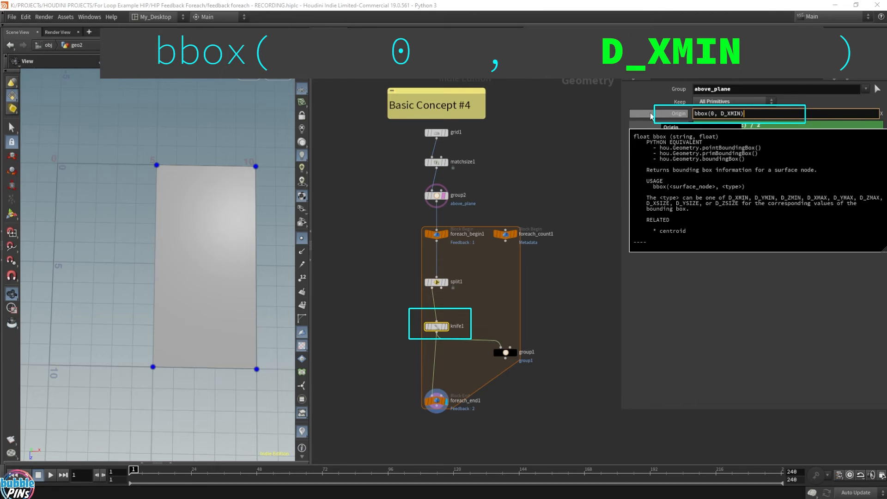
key(Return)
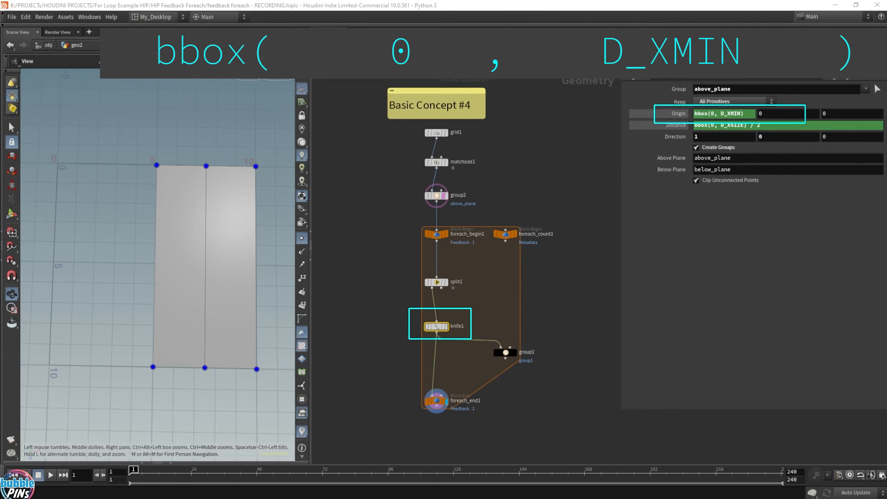
Step foreach_end1's iterations up and down to compare the cuts, ending at 5 iterations.
click(437, 401)
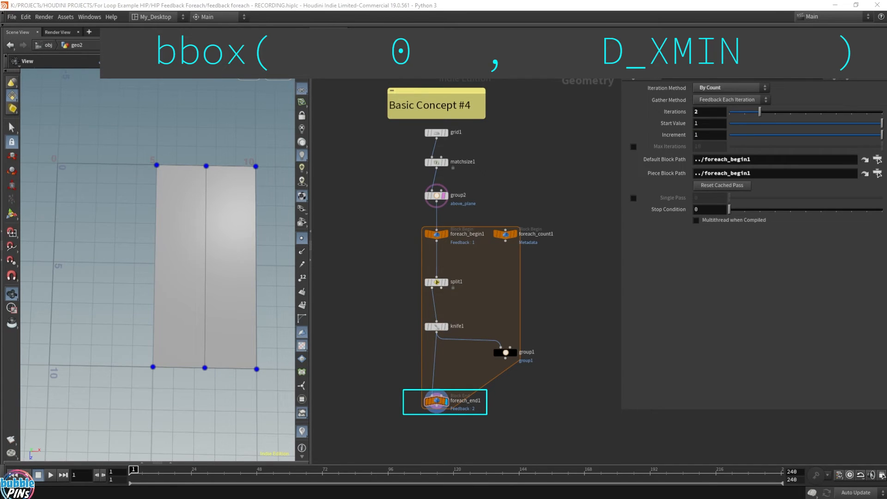
click(713, 113)
key(BackSpace)
text(3)
key(Return)
key(Up)
key(Up)
key(Up)
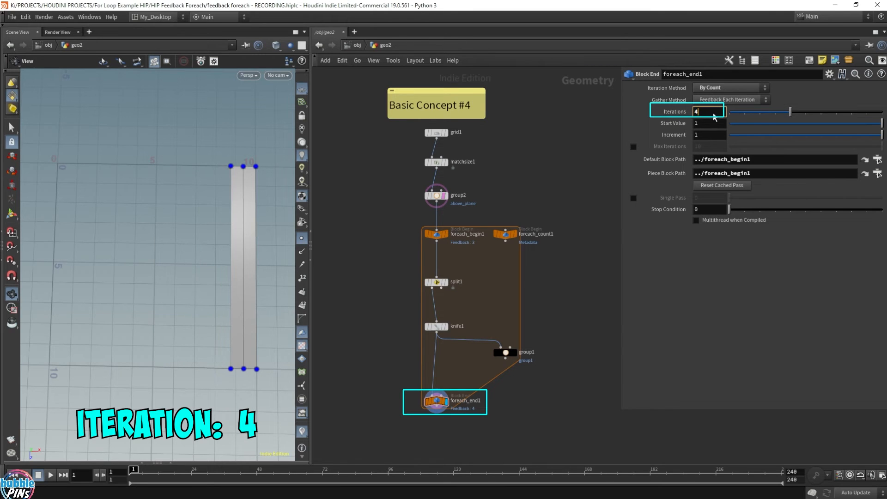
key(Up)
key(Down)
key(Down)
key(Down)
key(Down)
key(Down)
key(Down)
key(Down)
key(Up)
key(Up)
key(Up)
key(Up)
key(Up)
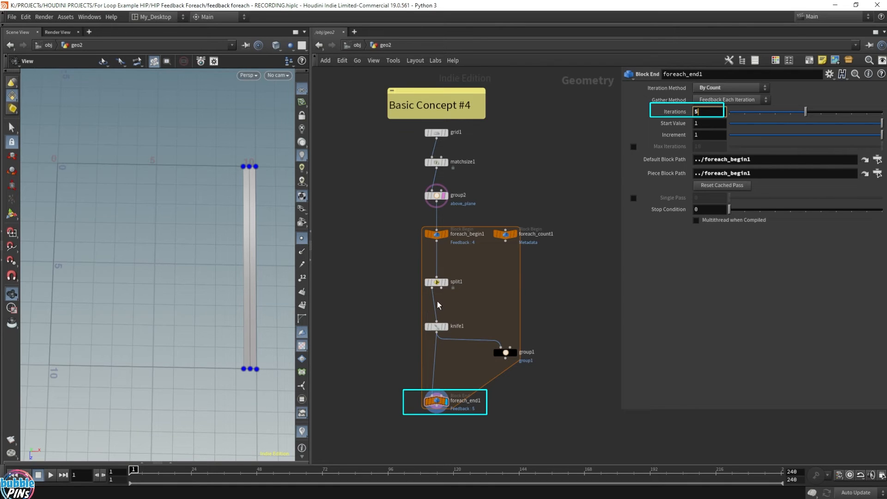
Add a Merge node inside the loop, below and beside knife1.
drag(399, 338, 490, 313)
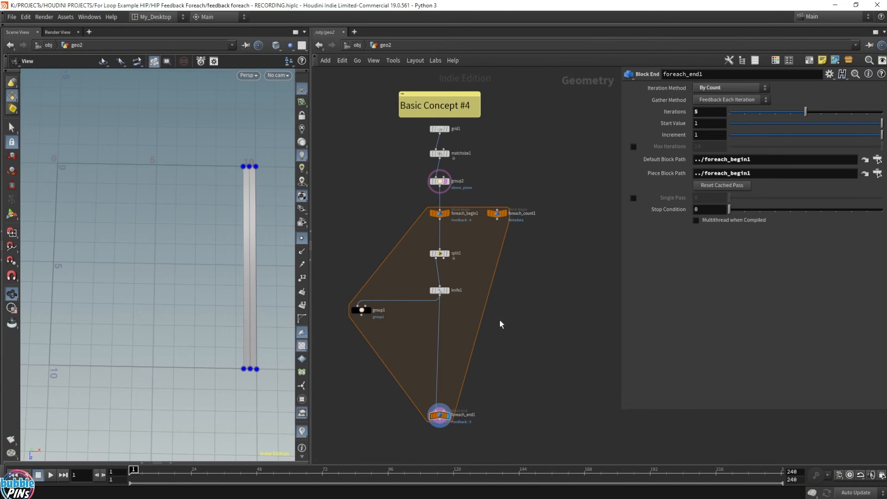
key(Tab)
text(merge)
key(Return)
click(491, 333)
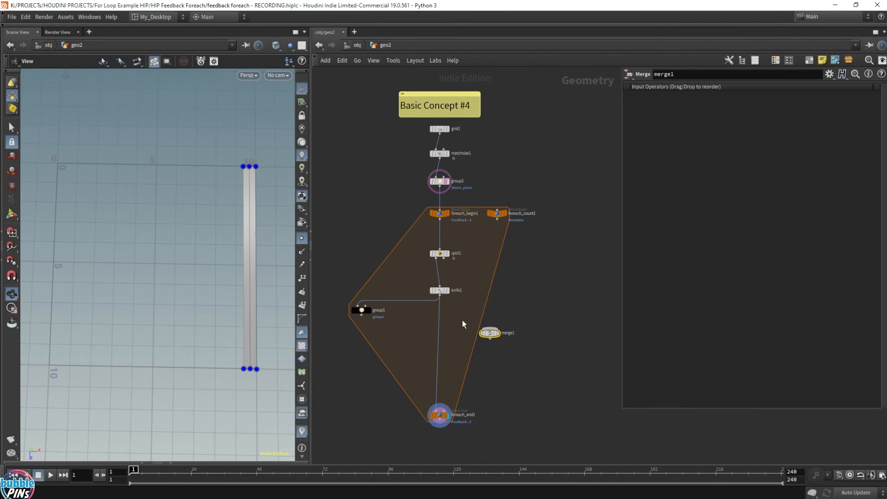
Feed knife1 and split1's second output into merge1, routing the split1 wire through a dot, and connect merge1 to foreach_end1.
click(440, 296)
click(490, 329)
click(441, 258)
click(488, 313)
alt+drag(466, 292, 484, 293)
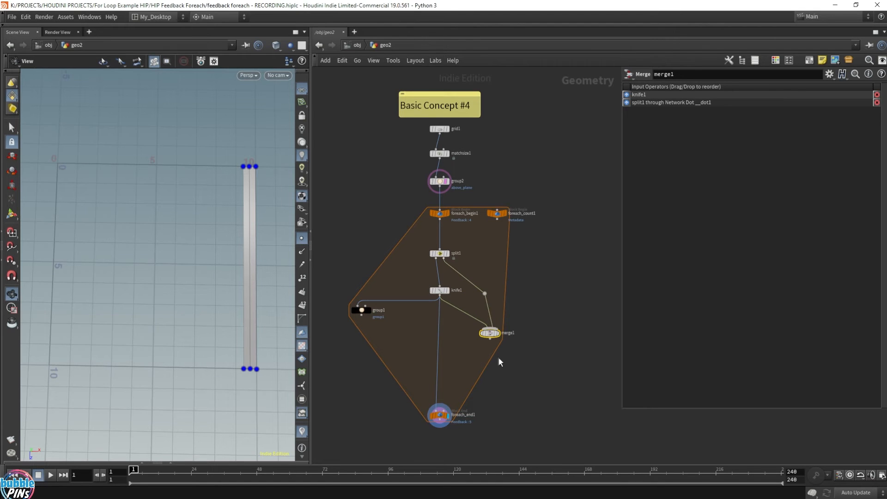
drag(490, 339, 436, 410)
drag(488, 333, 438, 351)
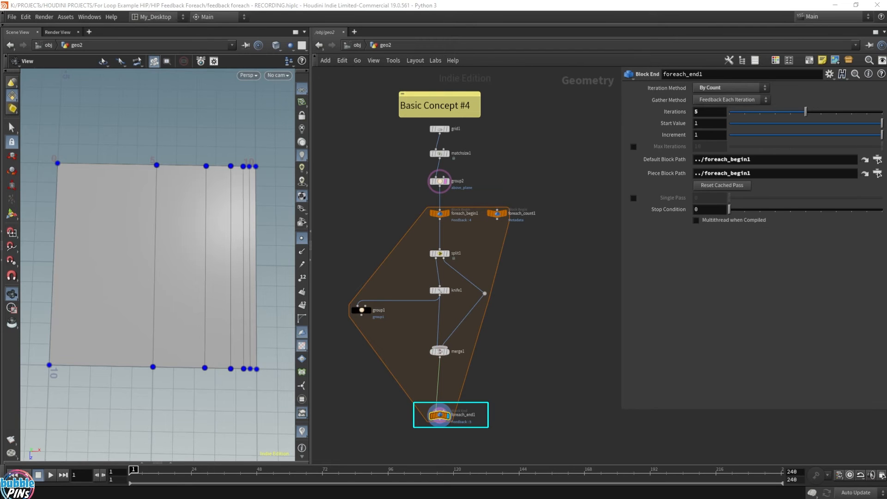
Lower foreach_end1's iterations to 0.
click(714, 114)
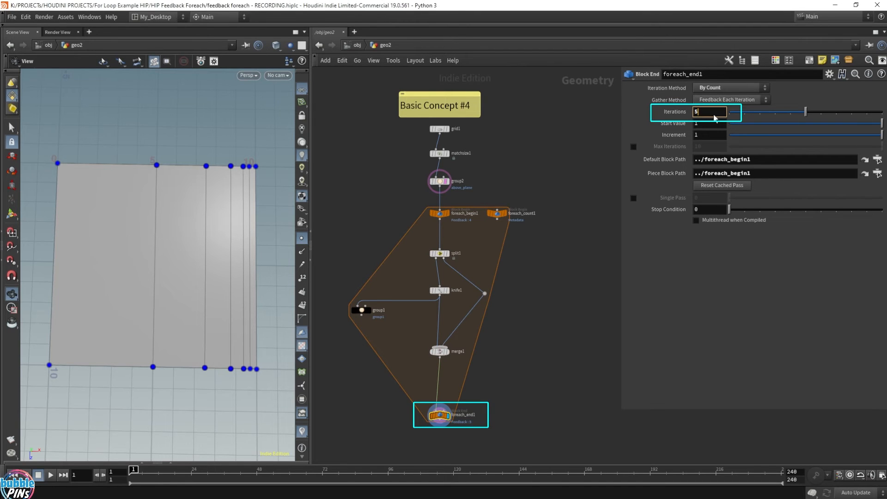
scroll(713, 115, down, 5)
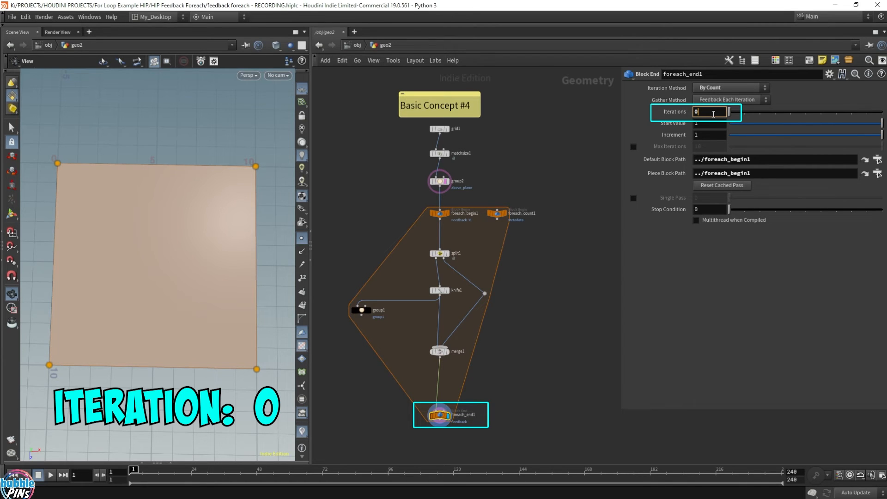
Raise foreach_end1's iterations step by step to 6 to compare the cuts.
scroll(713, 113, up, 3)
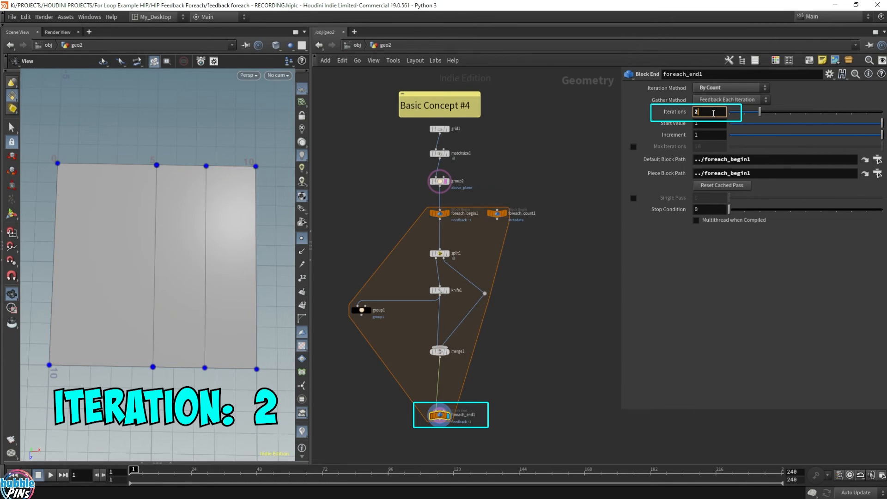
scroll(714, 114, up, 1)
scroll(714, 113, up, 1)
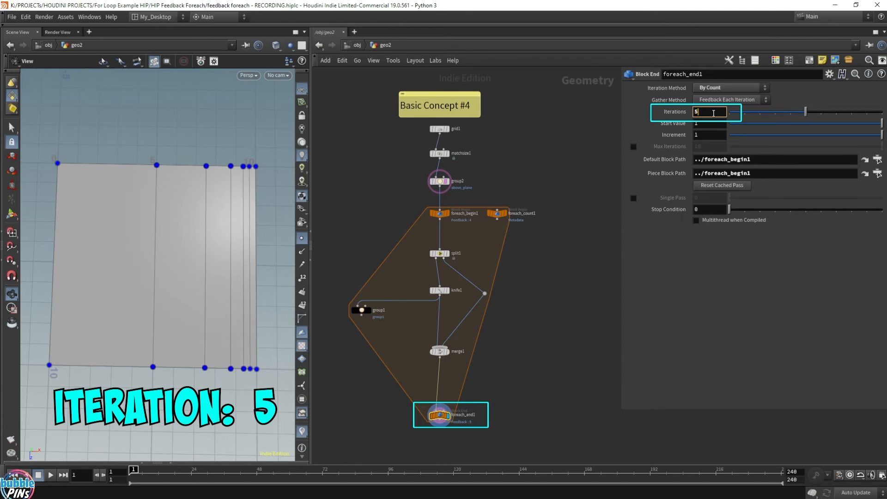
scroll(713, 114, up, 1)
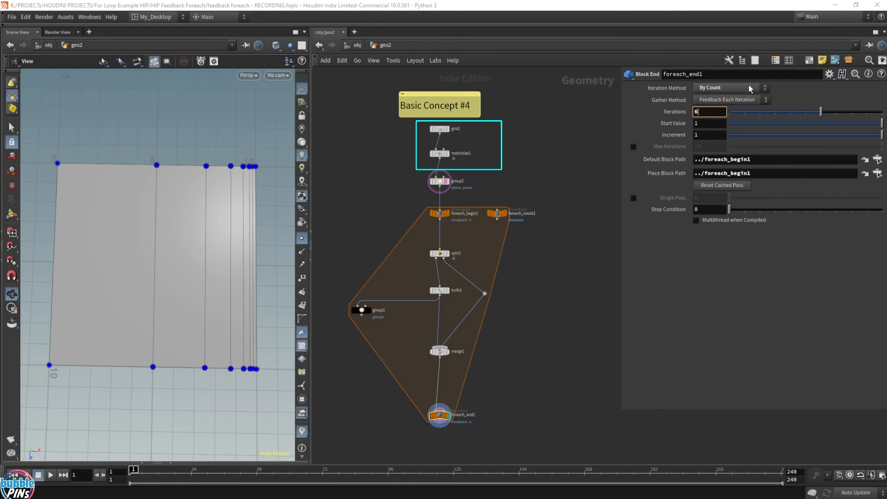
Make room in the network by shifting the loop nodes and group2 down, and insert a Transform node between matchsize1 and group2.
click(438, 389)
drag(439, 416, 439, 380)
drag(485, 399, 407, 340)
drag(439, 352, 439, 323)
drag(527, 388, 347, 172)
drag(440, 181, 439, 252)
key(Tab)
key(Escape)
click(440, 200)
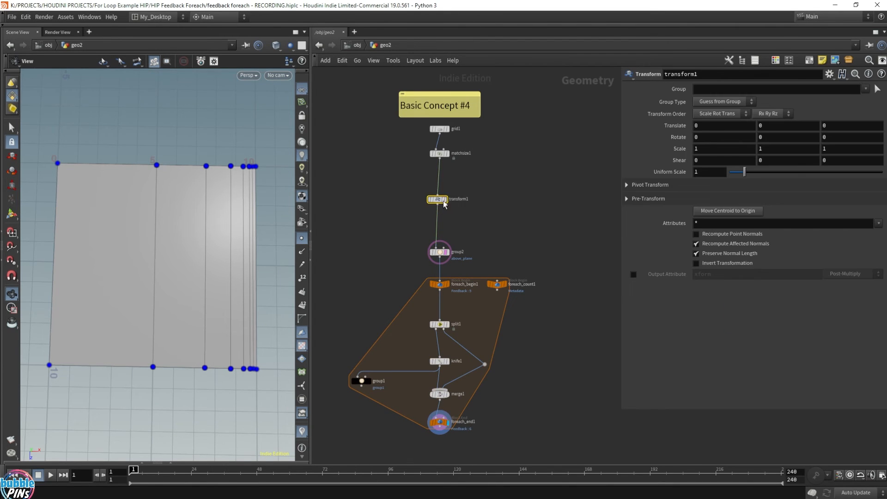
Scale the plane by 3.5 along X in transform1 and hide the point markers in the viewport.
scroll(188, 239, down, 6)
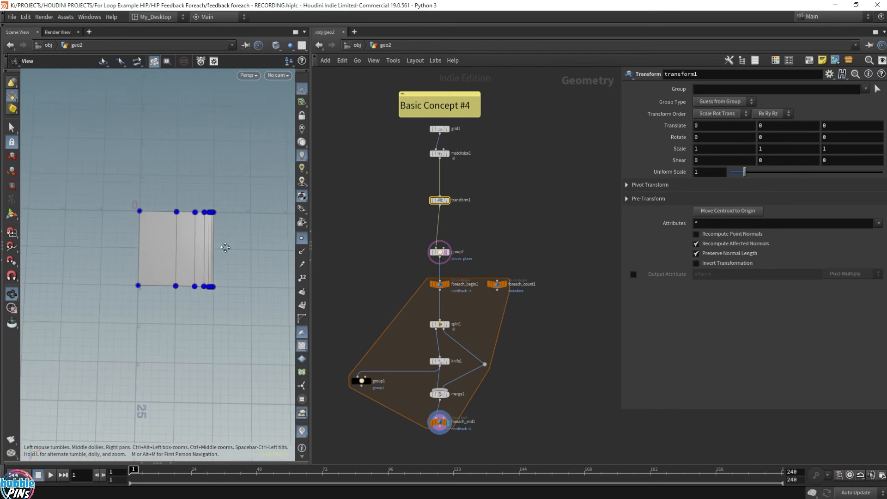
click(707, 153)
scroll(707, 153, up, 20)
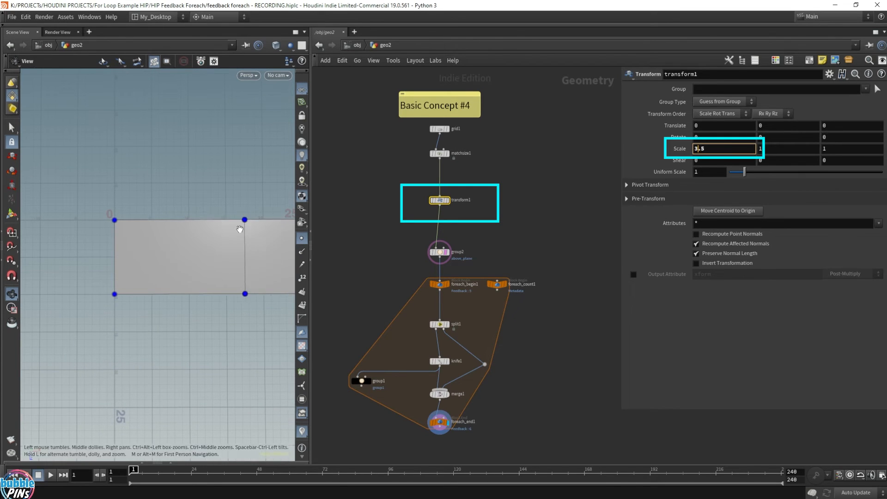
middle_drag(240, 228, 160, 237)
scroll(160, 236, down, 1)
click(301, 238)
Stretch the plane further along X in transform1 to about 63 units long and set foreach_end1's iterations to 11.
click(714, 151)
scroll(714, 151, up, 1)
scroll(715, 151, up, 20)
scroll(145, 255, down, 3)
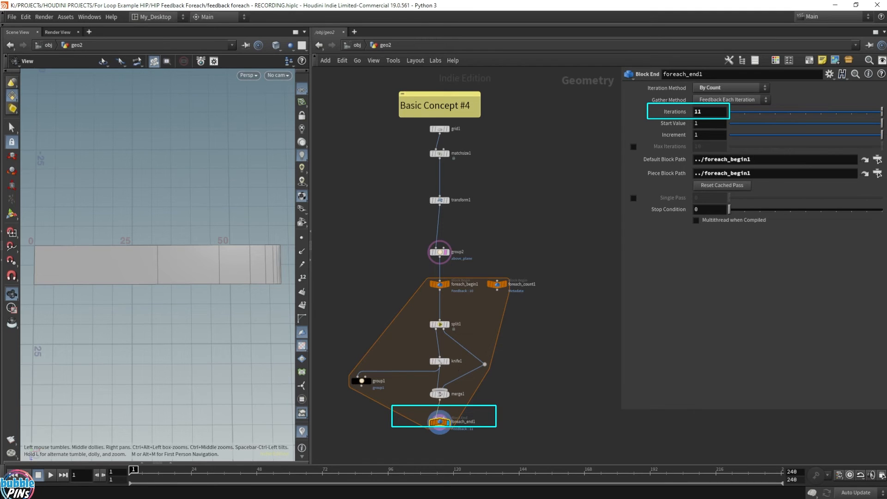
Change knife1's Distance expression to bbox(0, D_XSIZE) / 10.
click(439, 361)
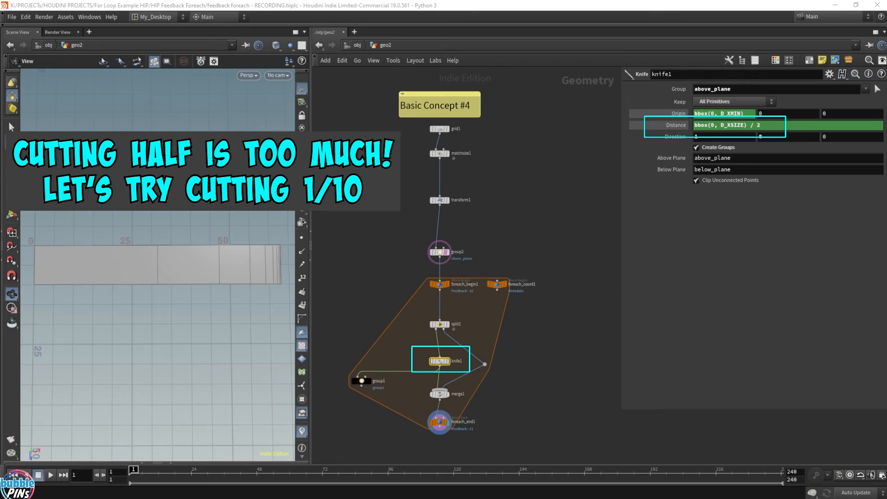
click(761, 125)
key(BackSpace)
text(10)
key(Return)
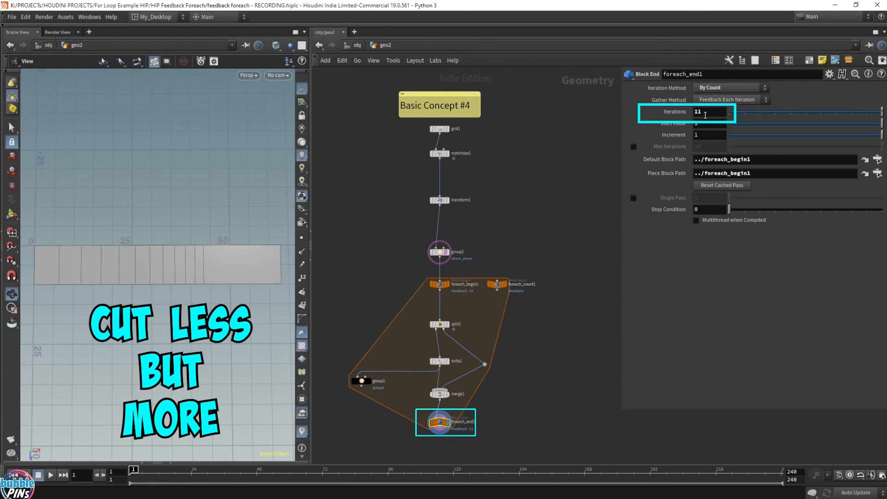
Raise foreach_end1's iterations to 54.
click(709, 115)
text(30)
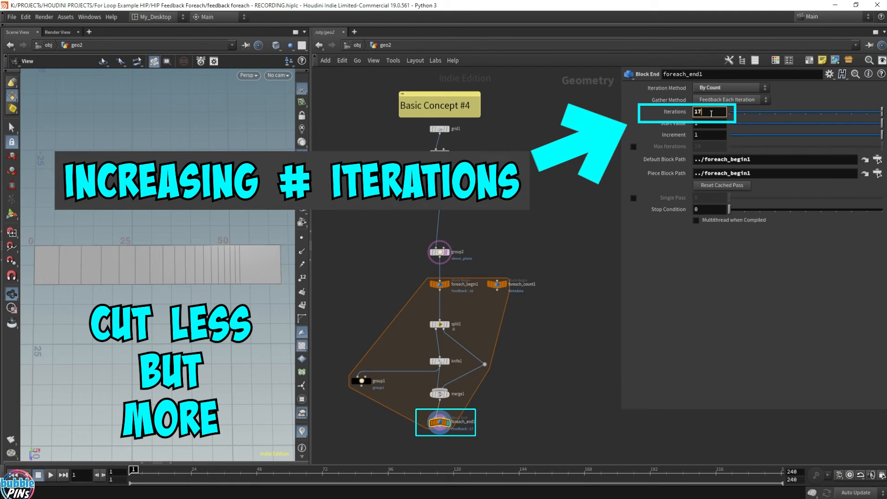
scroll(712, 114, up, 20)
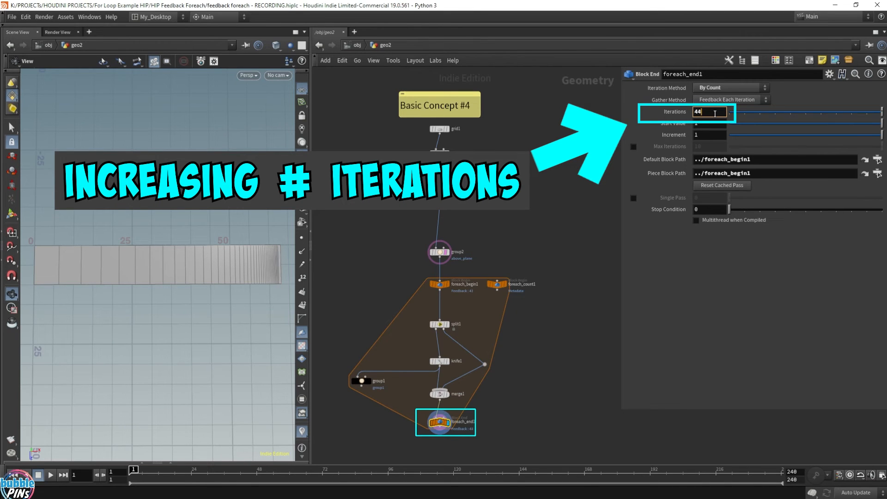
scroll(216, 262, down, 6)
mouse_move(221, 263)
mouse_down()
mouse_move(240, 267)
mouse_move(238, 258)
mouse_move(238, 268)
mouse_up()
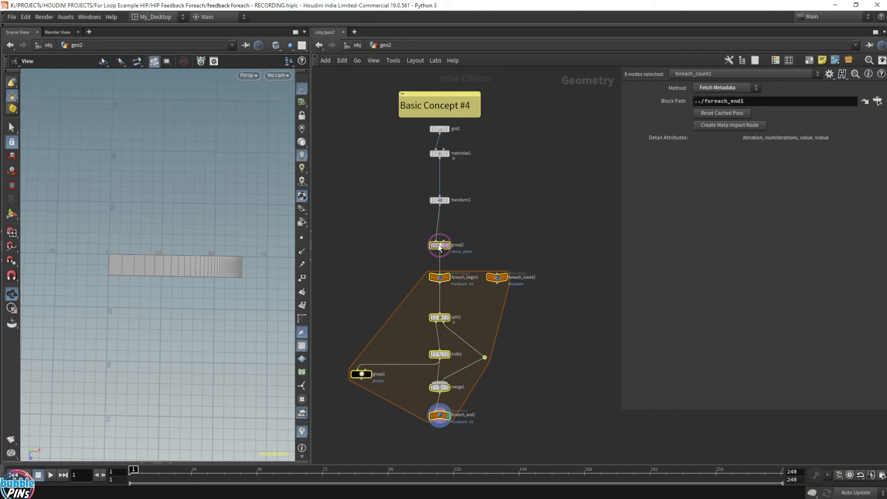
Add a Measure node fed by foreach_end1 and align it below the loop.
click(440, 374)
click(467, 406)
text(measure)
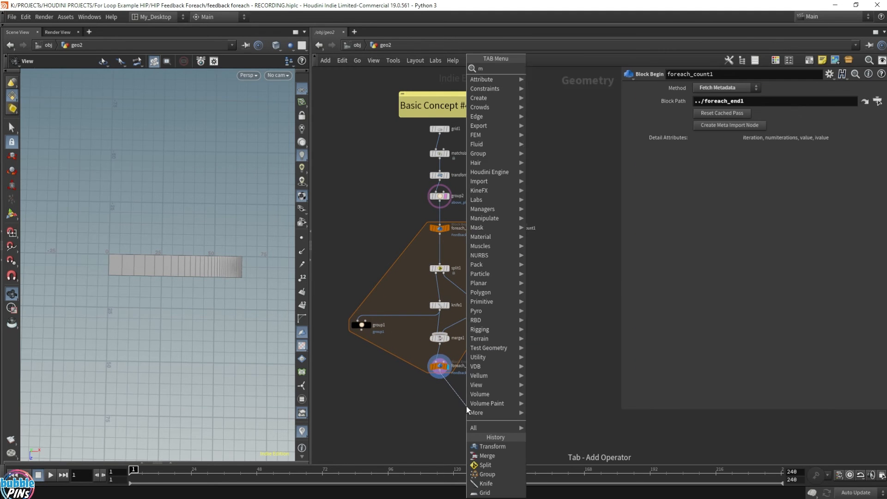
key(Return)
drag(468, 409, 442, 418)
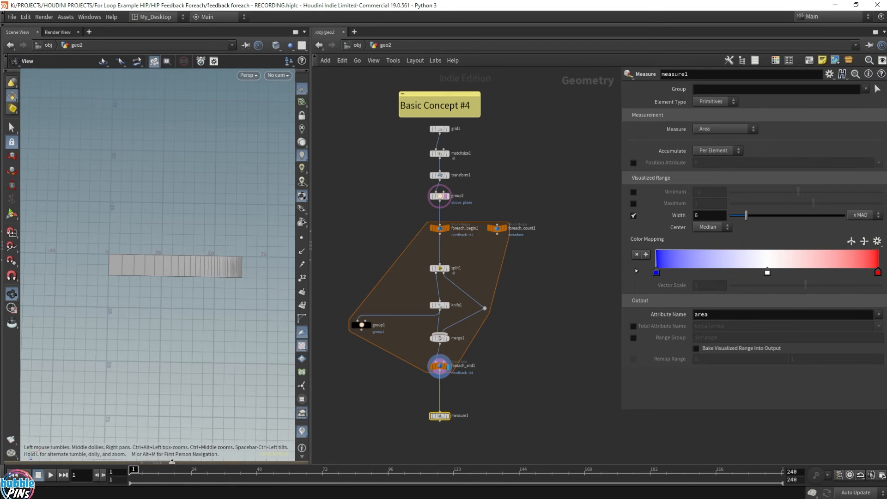
Reveal the Geometry Spreadsheet below the viewport and list measure1's primitive attributes.
click(171, 463)
scroll(190, 211, up, 5)
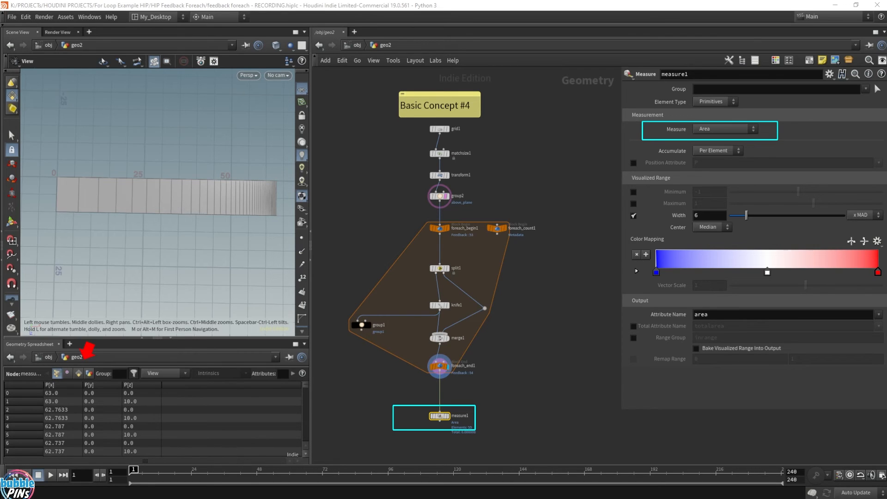
click(78, 373)
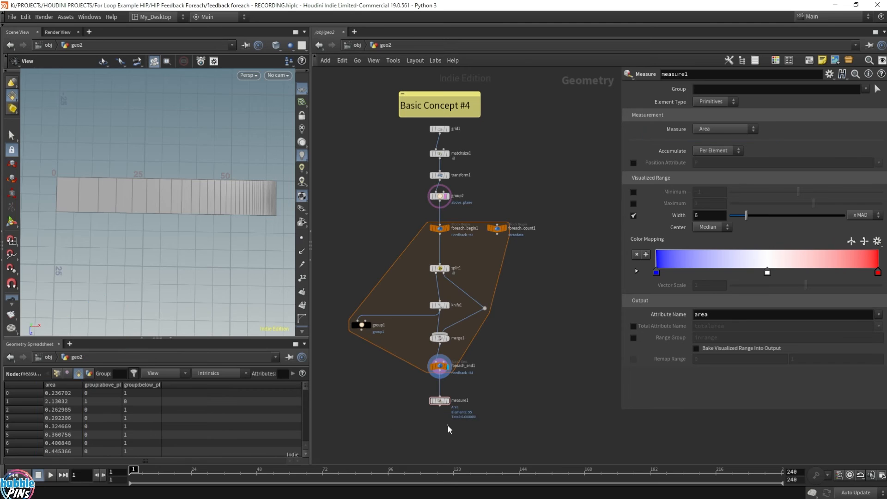
Add a Color node below measure1 and turn on its display.
key(Tab)
click(463, 428)
click(465, 427)
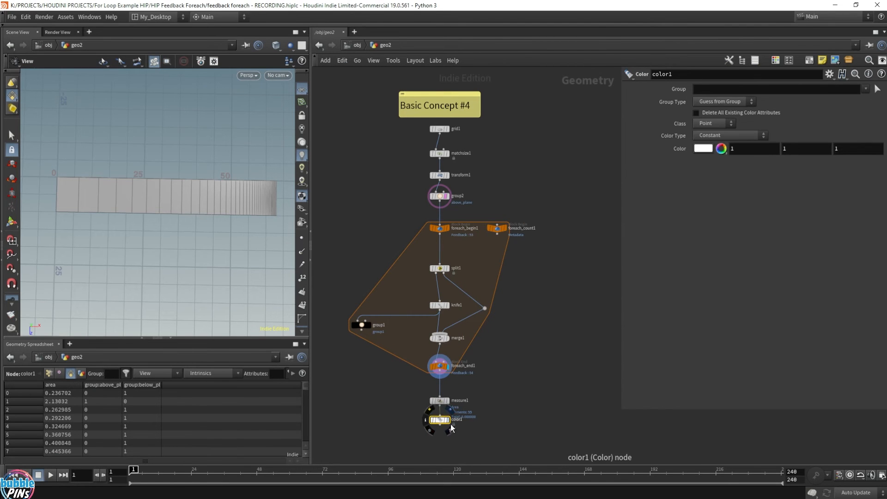
click(448, 421)
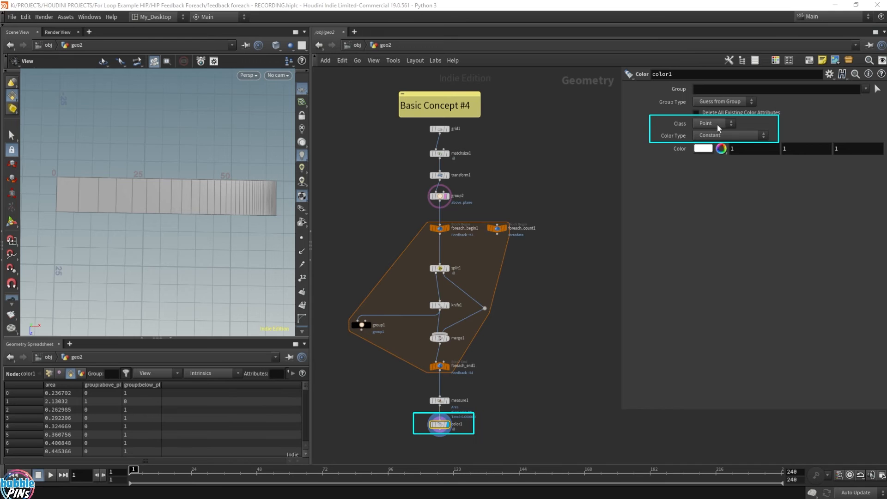
Set color1's class to Primitive and its color type to Ramp from Attribute, using the area attribute.
click(718, 125)
click(709, 152)
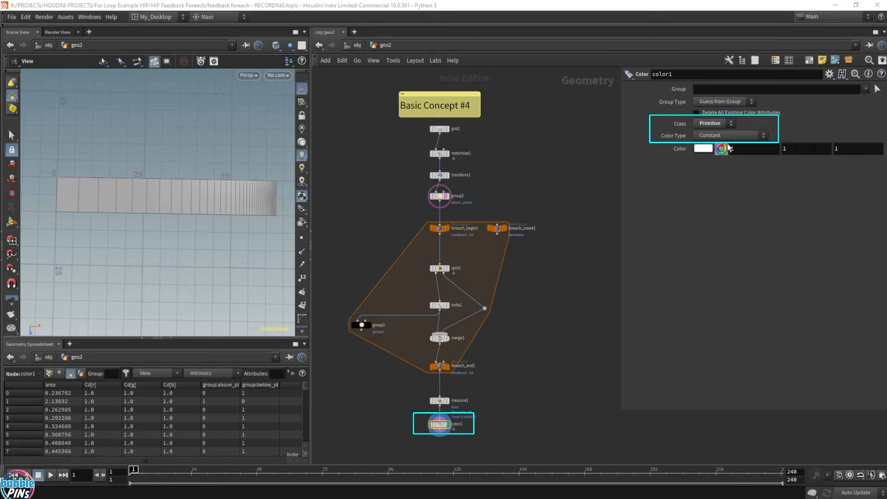
click(726, 135)
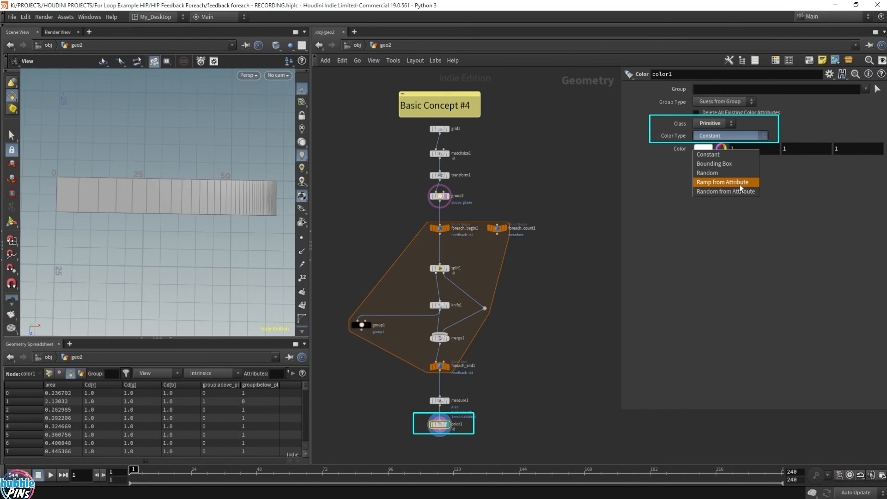
click(739, 184)
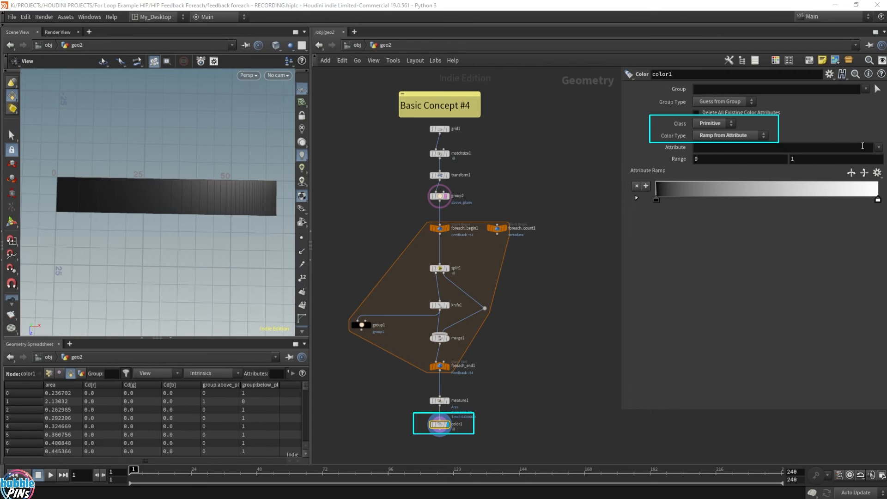
click(759, 148)
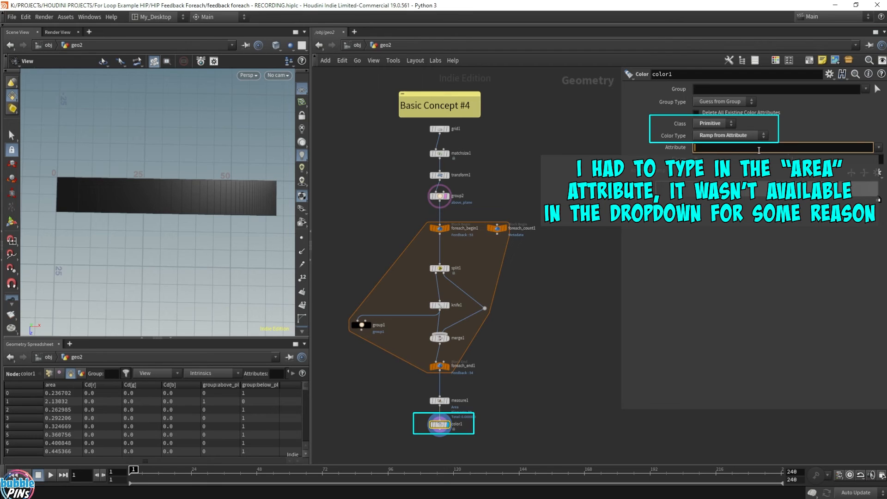
text(area)
key(Return)
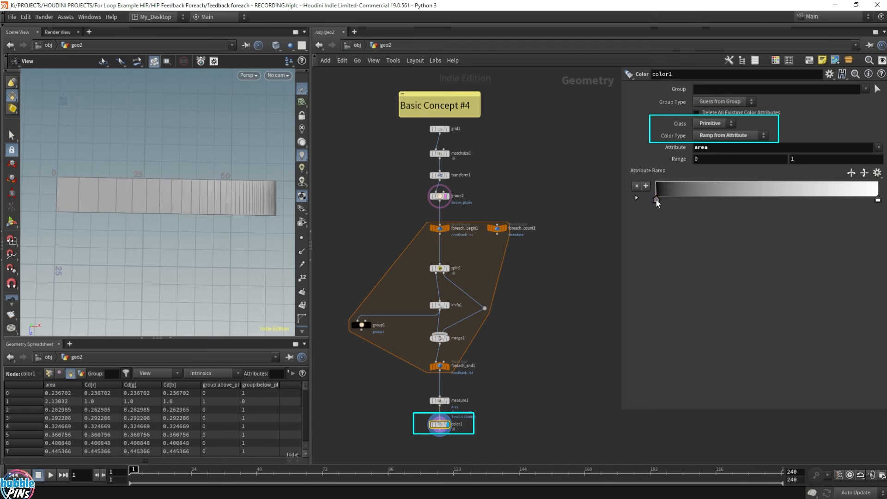
Color the attribute ramp from pure red at its start to pure green at its end.
double_click(656, 199)
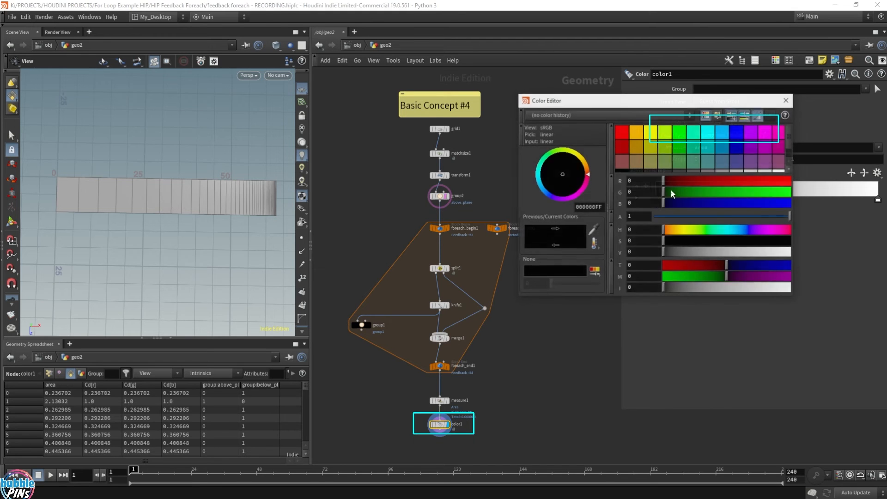
click(679, 133)
drag(709, 106, 677, 217)
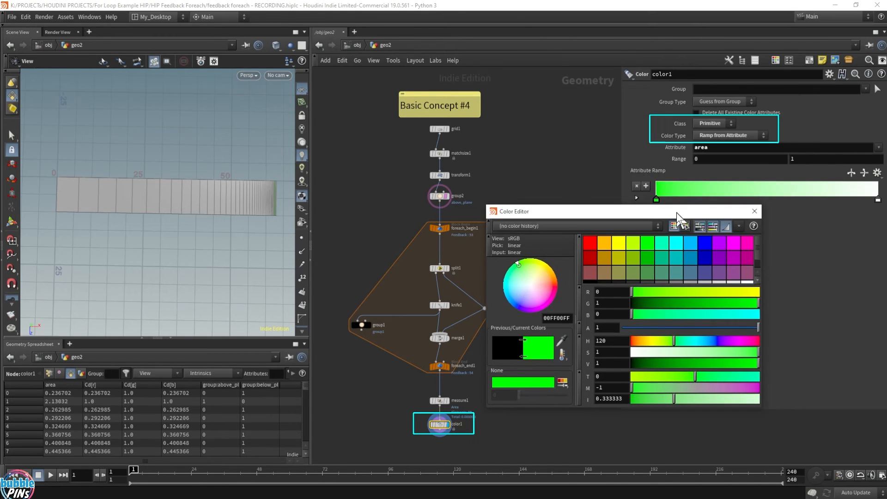
click(590, 242)
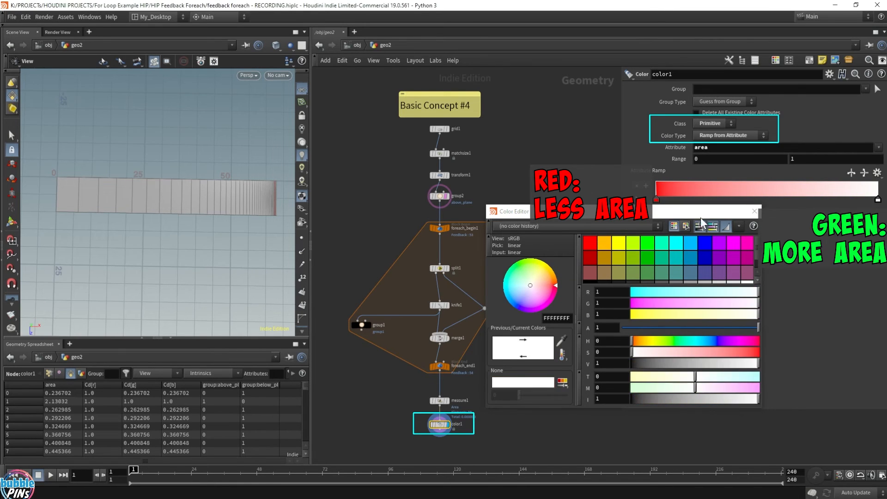
click(647, 243)
click(755, 211)
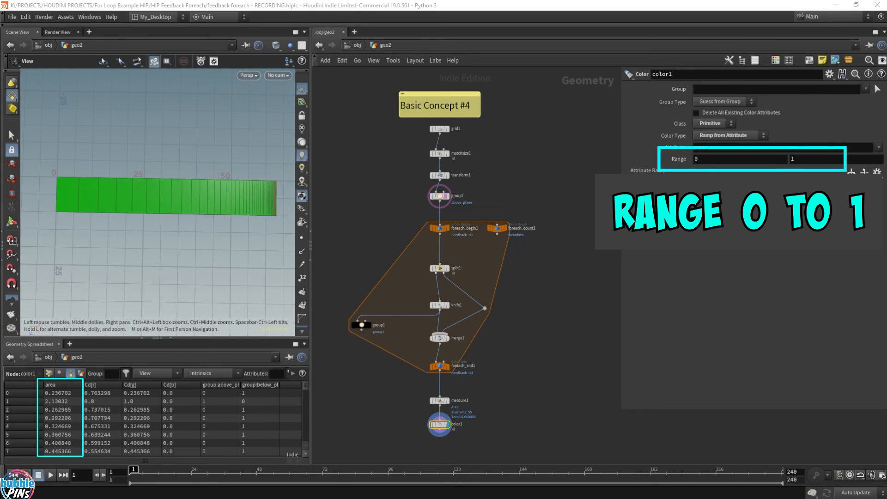
Sort the spreadsheet by area in descending order and set color1's range maximum to 63.
click(50, 384)
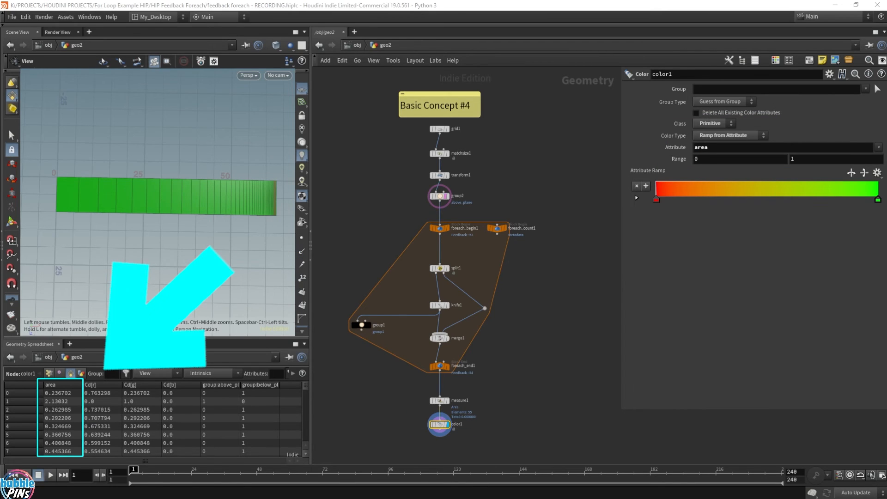
click(60, 385)
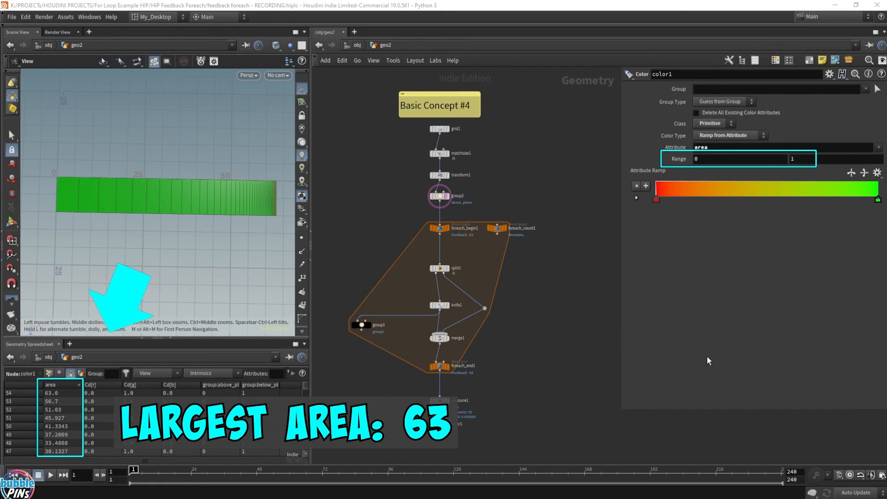
double_click(793, 159)
text(63)
key(Return)
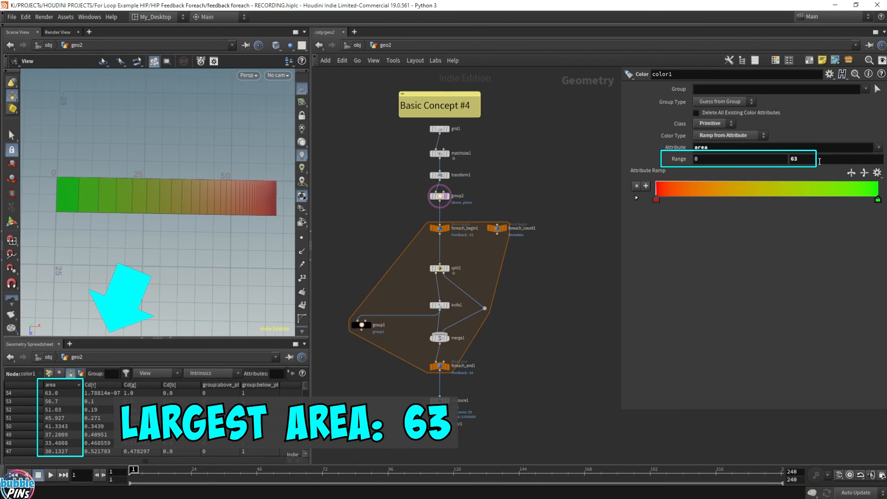
double_click(788, 156)
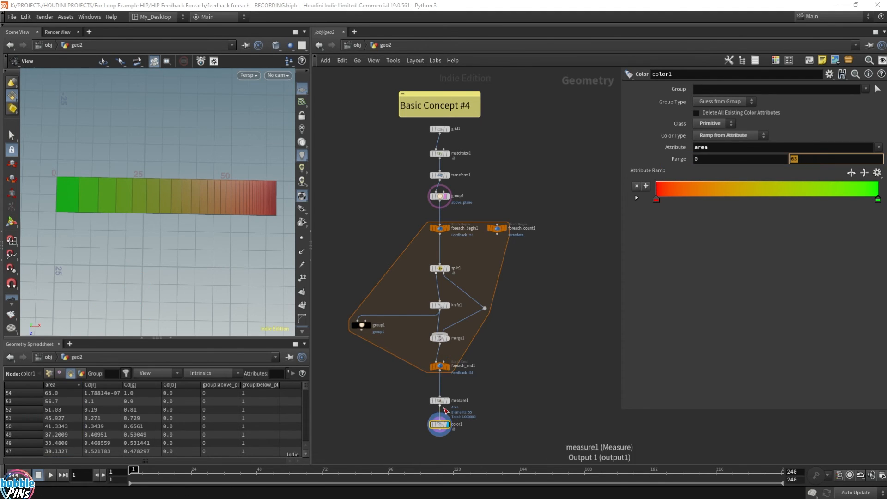
Select measure1 and move color1 further down to leave more space below measure1.
scroll(493, 414, up, 2)
scroll(490, 411, up, 3)
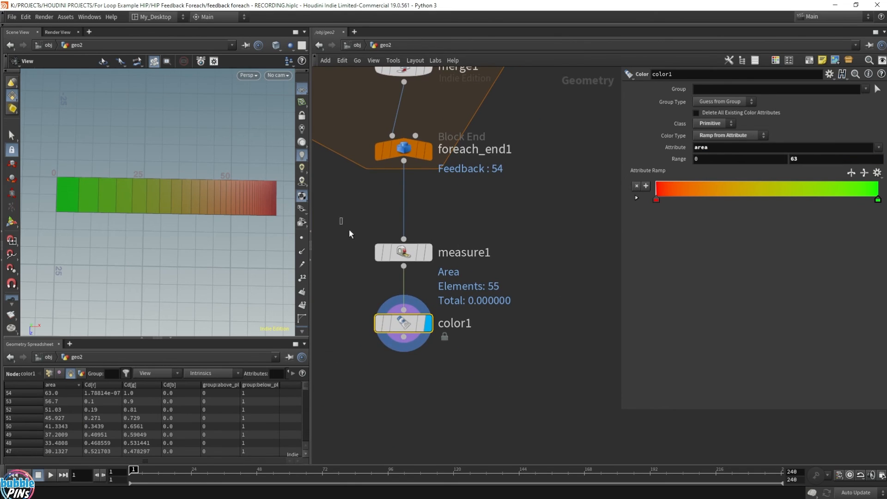
click(403, 252)
drag(419, 323, 420, 367)
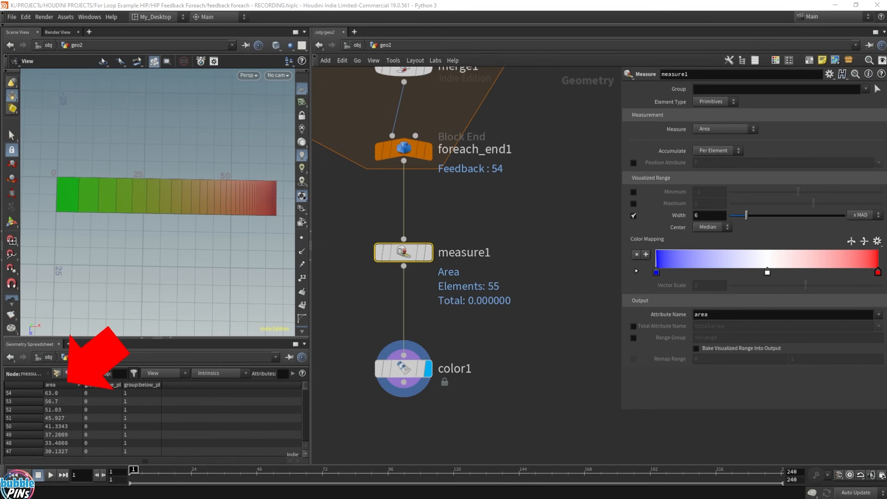
Branch an Attribute Promote node off measure1, place it beside color1, and turn on its display.
click(403, 266)
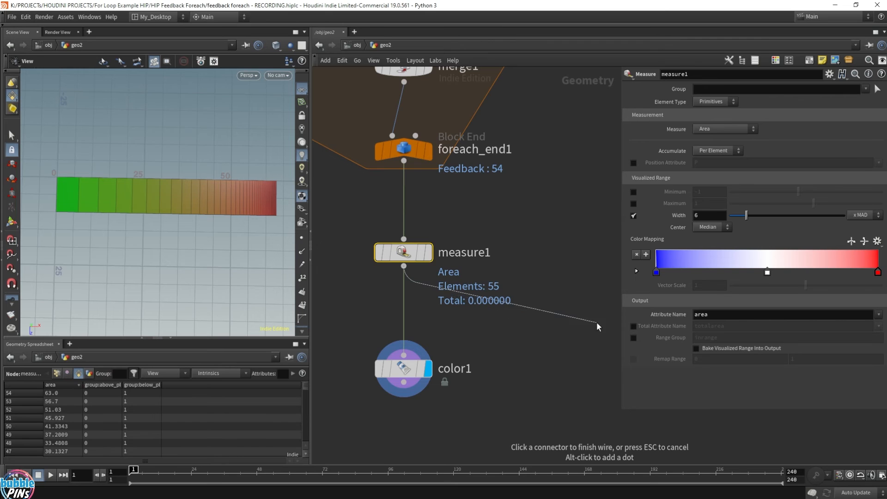
click(539, 329)
text(attribpro)
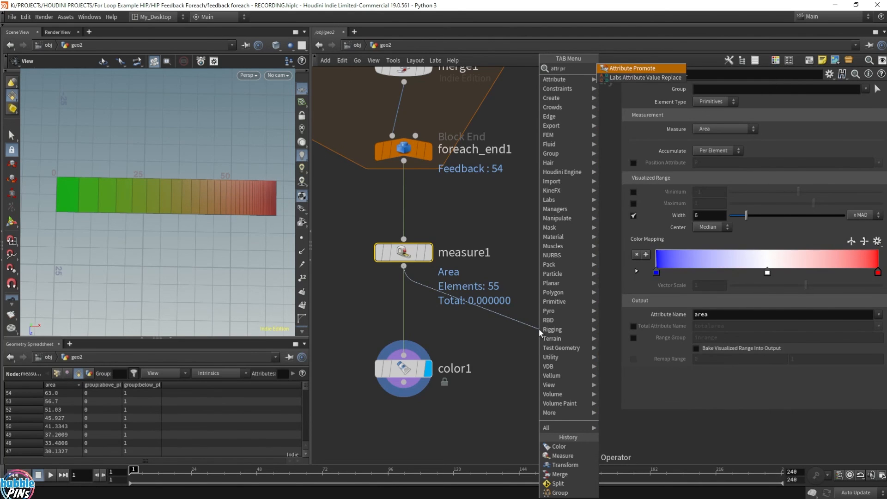
key(Return)
scroll(539, 356, down, 1)
middle_drag(556, 396, 499, 381)
drag(476, 317, 497, 350)
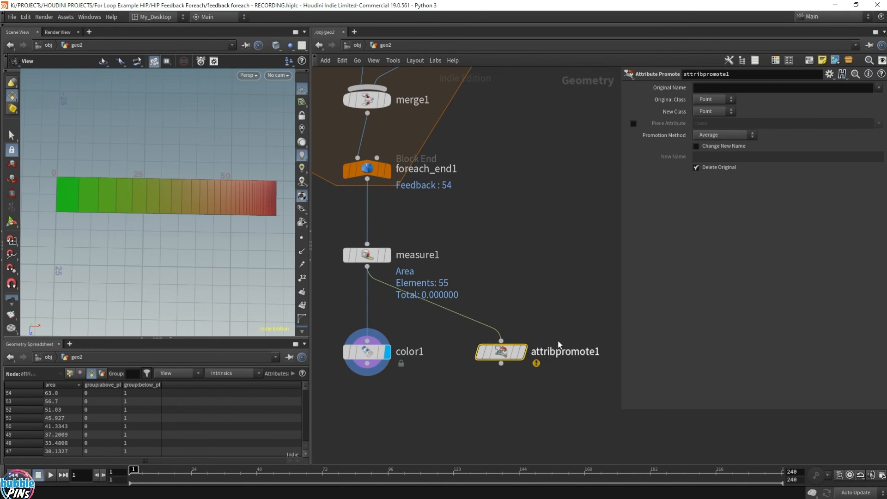
drag(475, 379, 583, 297)
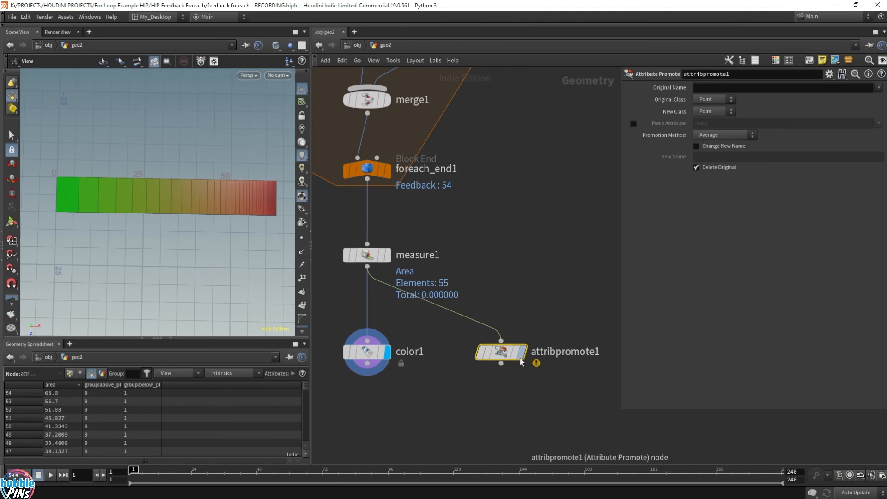
click(522, 353)
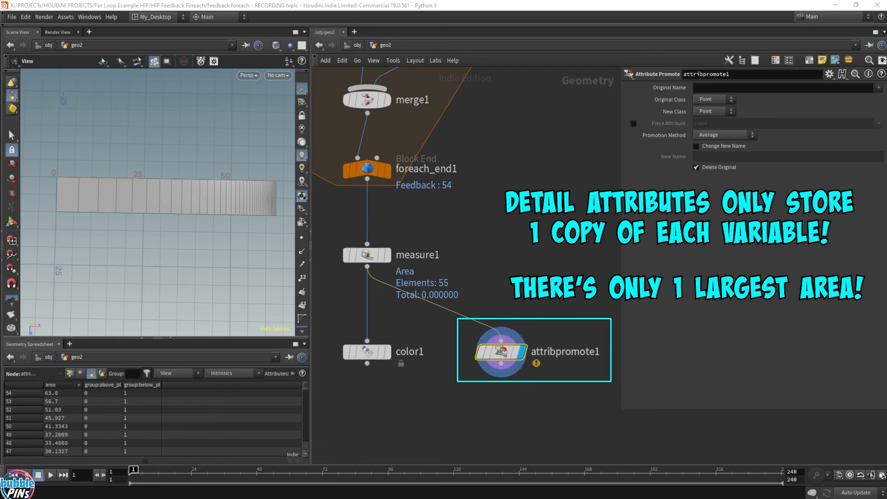
Set attribpromote1 to promote from Primitive to Detail class using the Maximum promotion method.
click(717, 99)
click(708, 130)
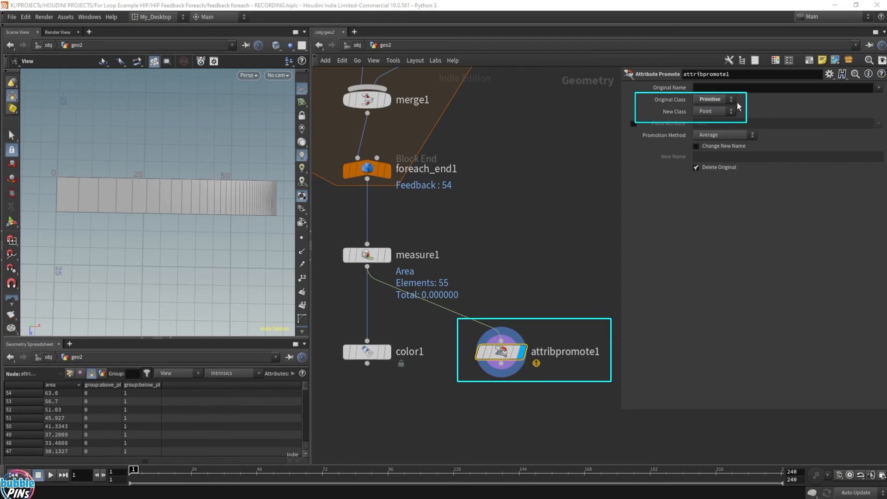
click(706, 112)
click(704, 131)
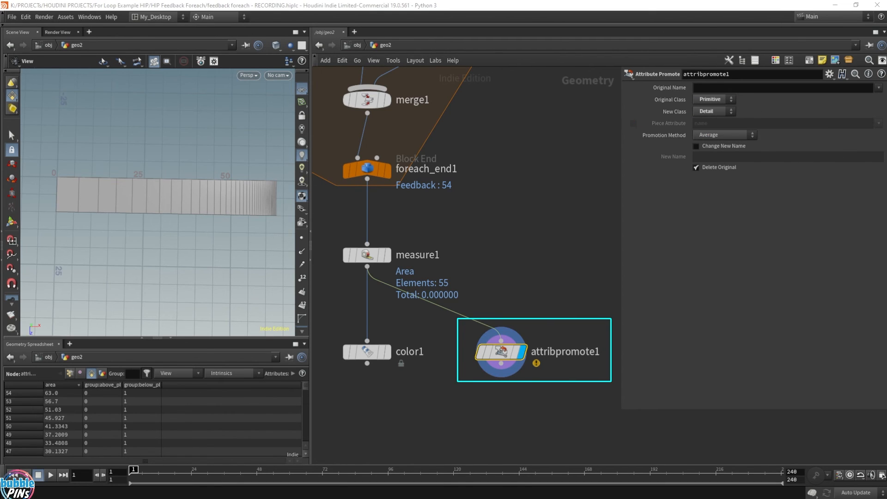
click(729, 134)
click(706, 155)
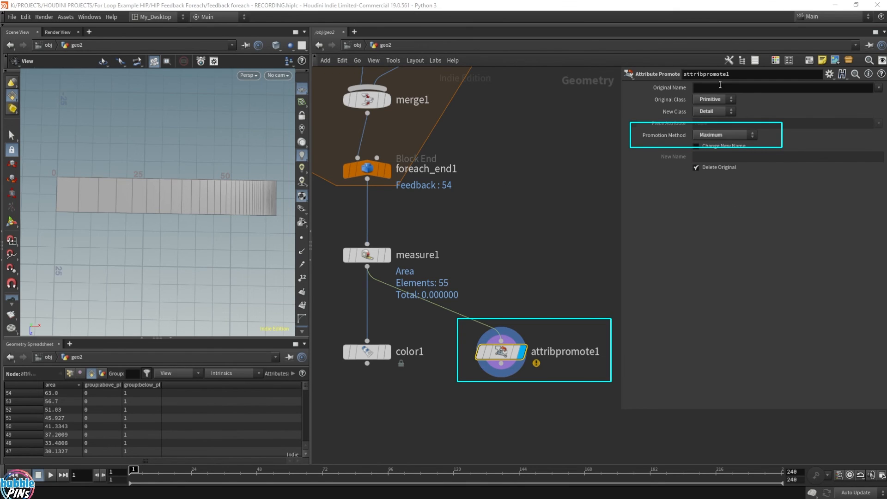
Choose area as the attribute to promote and give the promoted attribute the new name maxArea.
click(879, 88)
click(876, 109)
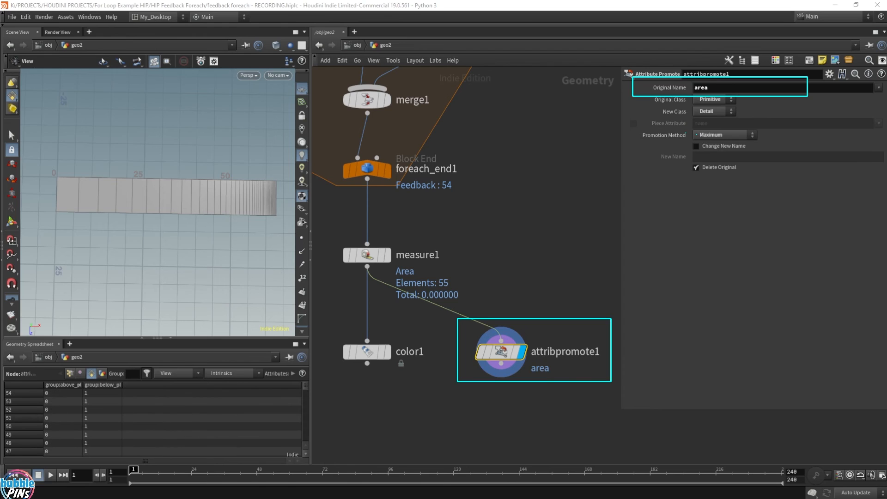
click(699, 146)
click(746, 157)
text(maxArea)
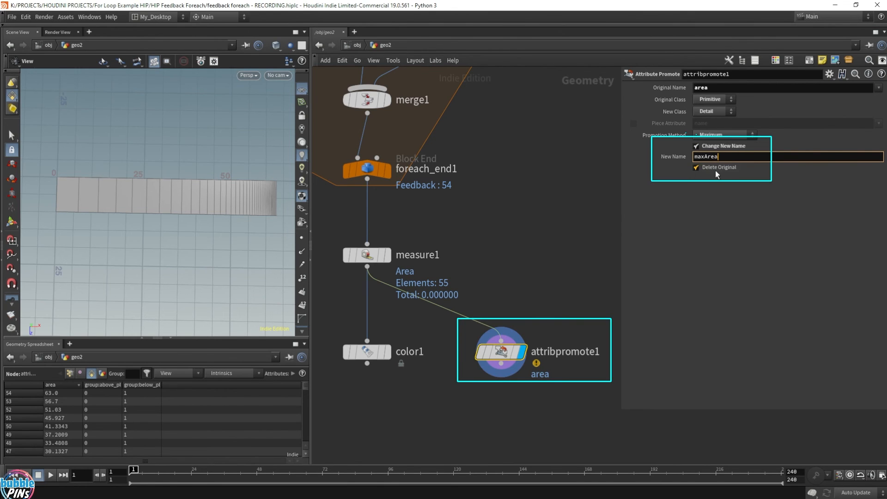
drag(571, 308, 477, 388)
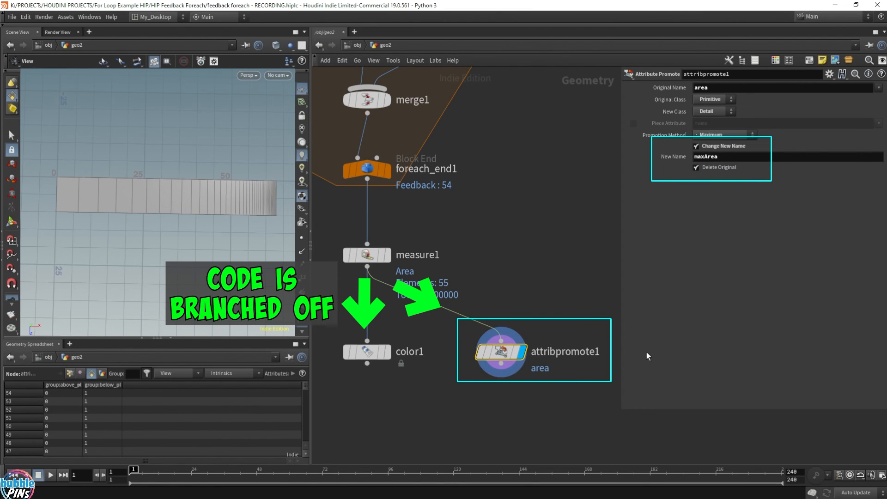
Inspect color1's area attribute in the geometry spreadsheet to compare it with the promoted branch.
mouse_move(501, 354)
mouse_down()
mouse_move(503, 329)
mouse_move(500, 354)
mouse_up()
mouse_move(366, 355)
mouse_down()
mouse_move(366, 325)
mouse_move(366, 355)
mouse_up()
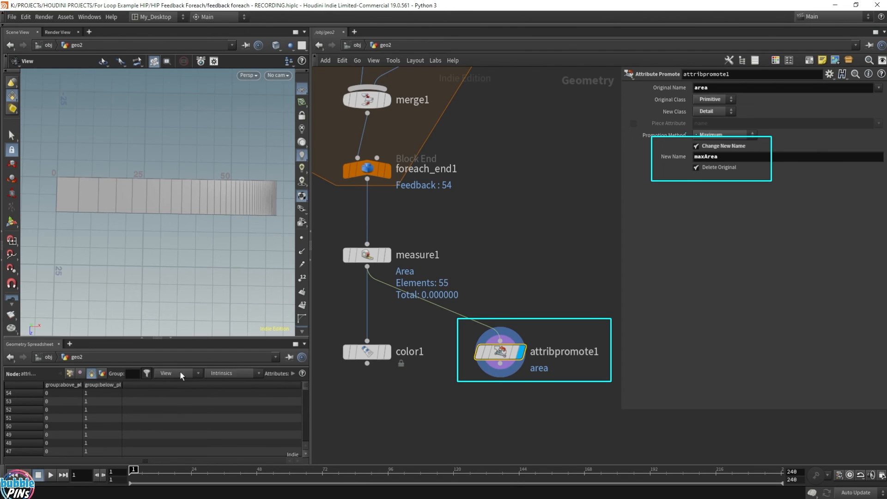
click(364, 352)
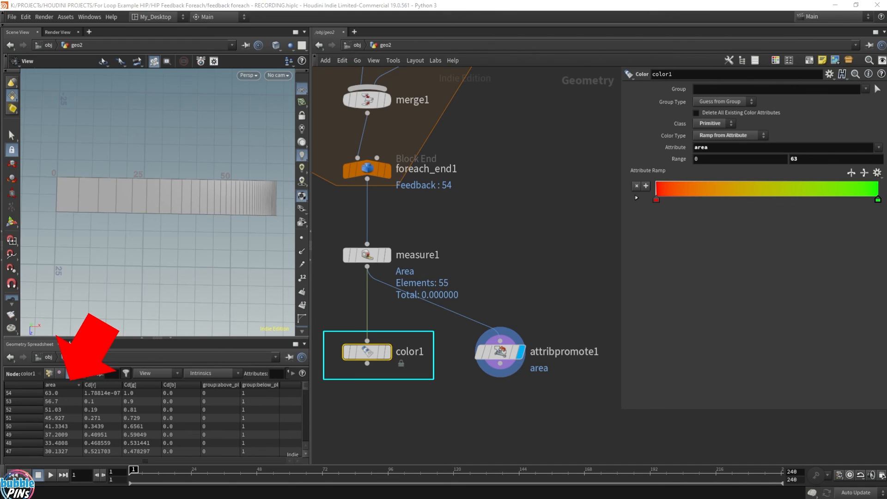
Add a Null node below attribpromote1 and rename it maxArea.
drag(500, 363, 500, 409)
text(null)
key(Return)
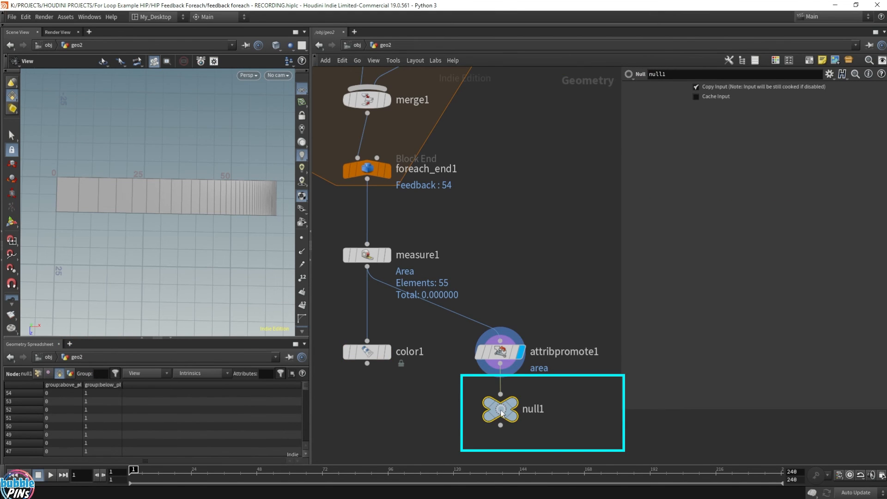
drag(502, 412, 500, 409)
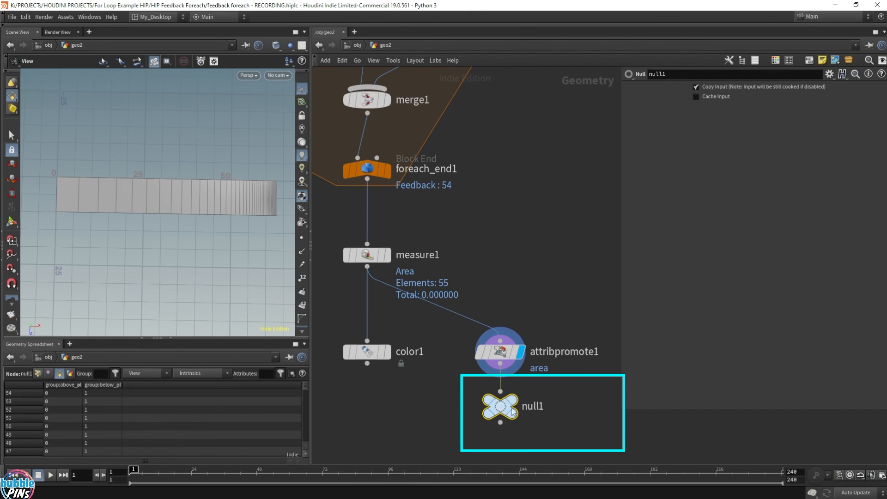
double_click(544, 408)
text(maxArea)
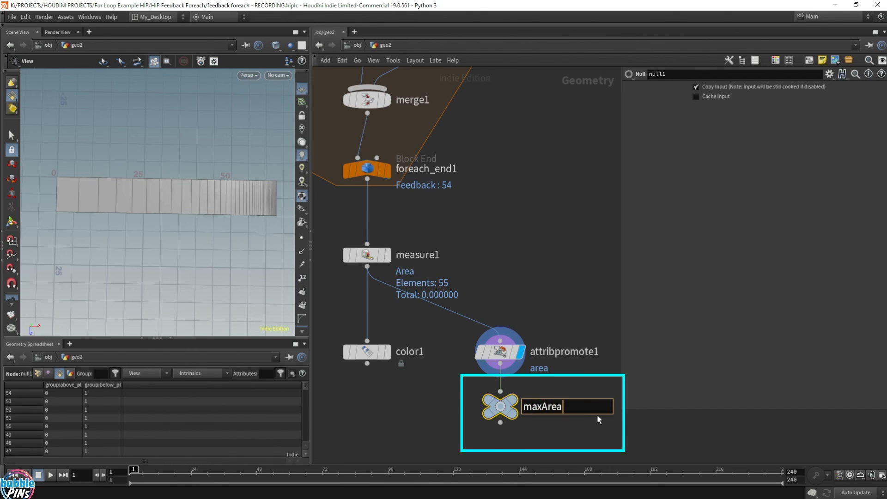
key(Return)
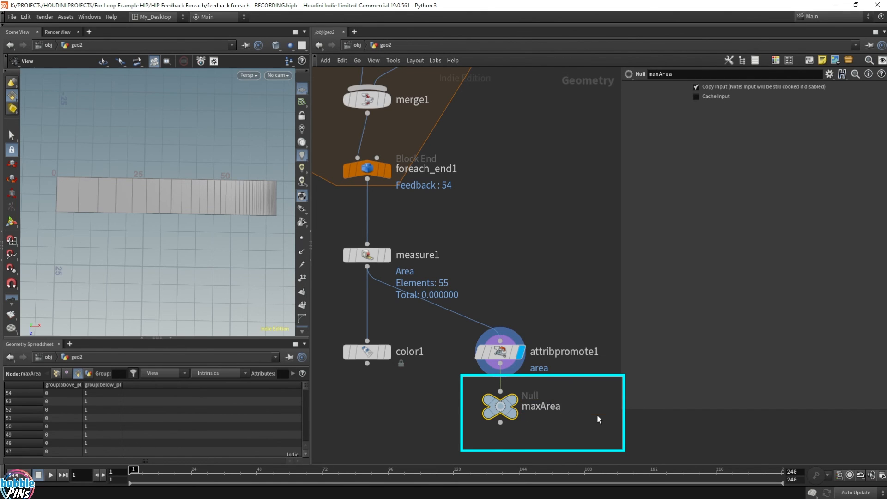
Display color1 and set its range maximum to the expression detail("../maxArea", "maxArea", 0).
click(372, 352)
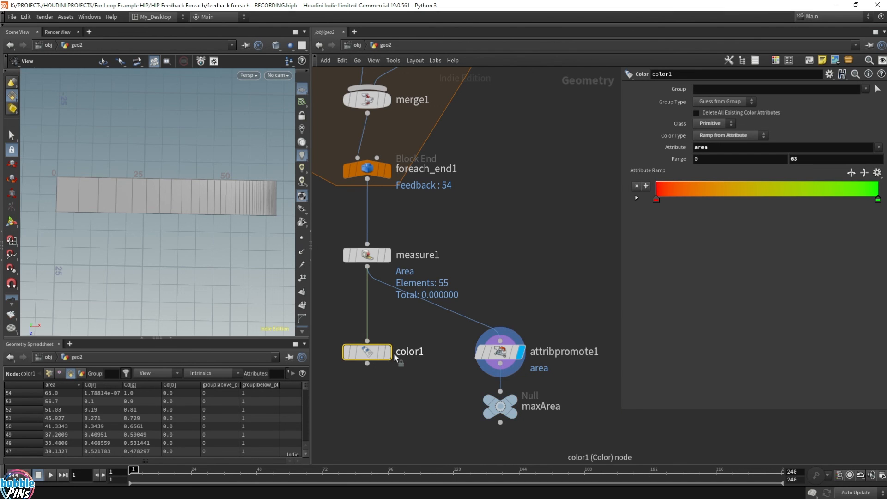
click(385, 353)
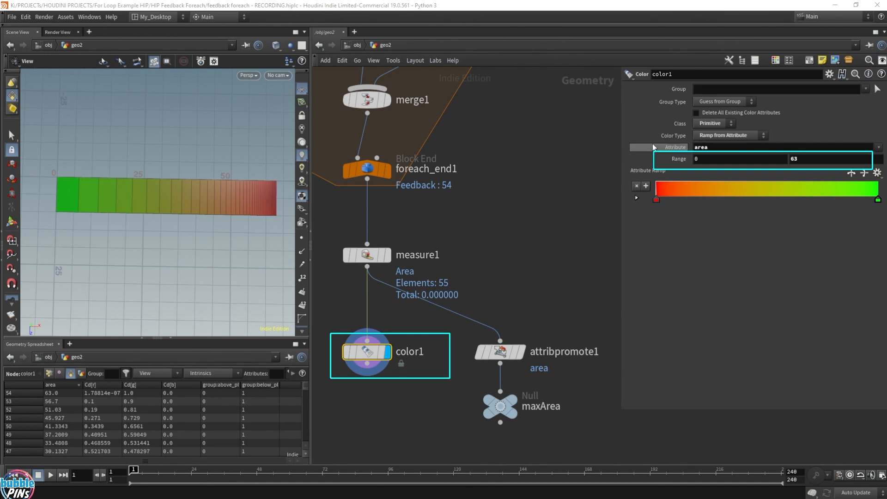
click(814, 162)
text(detail)
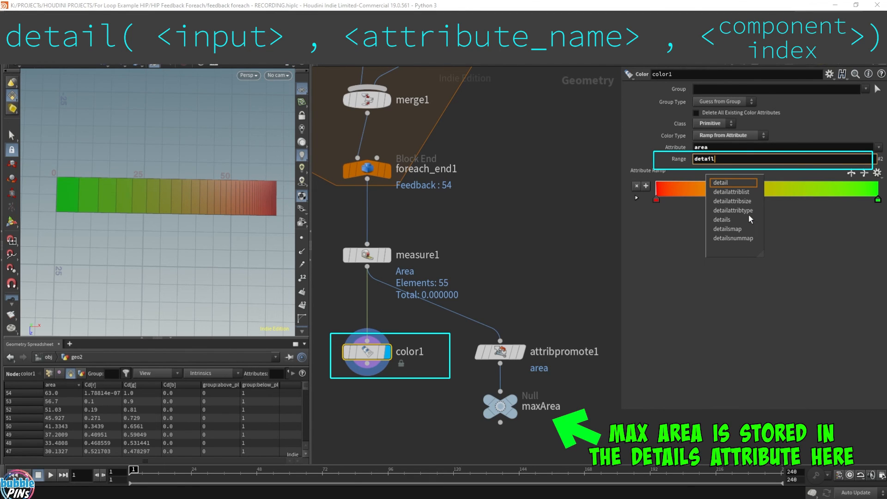
text(()
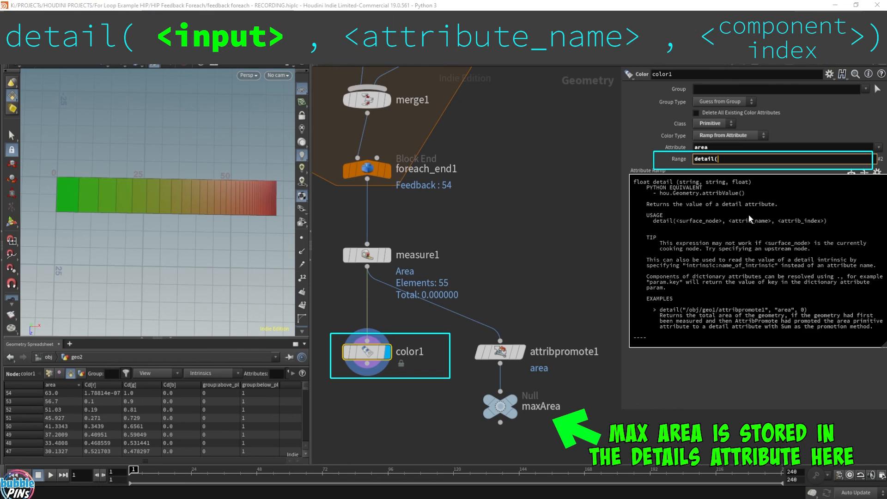
text(")
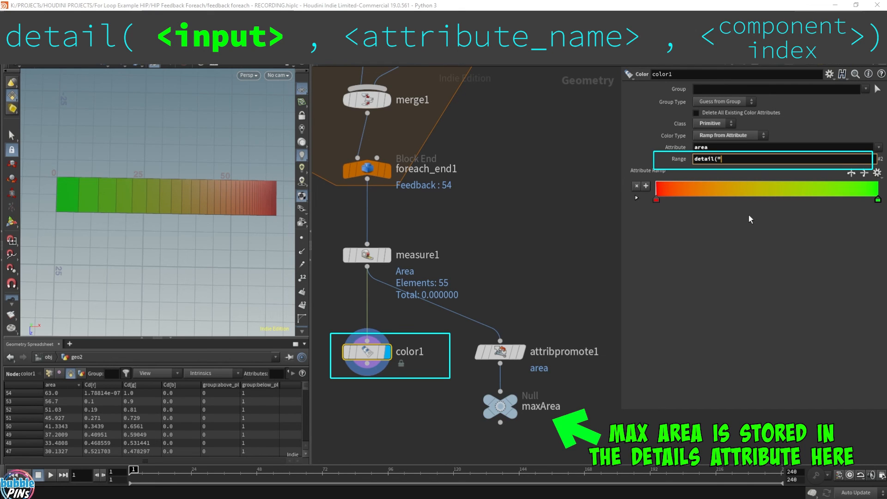
text(..)
text(/)
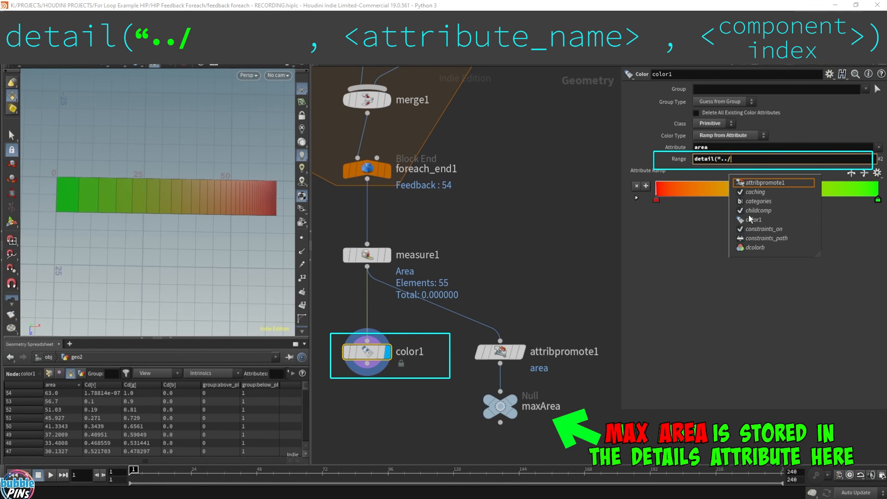
text(maxArea")
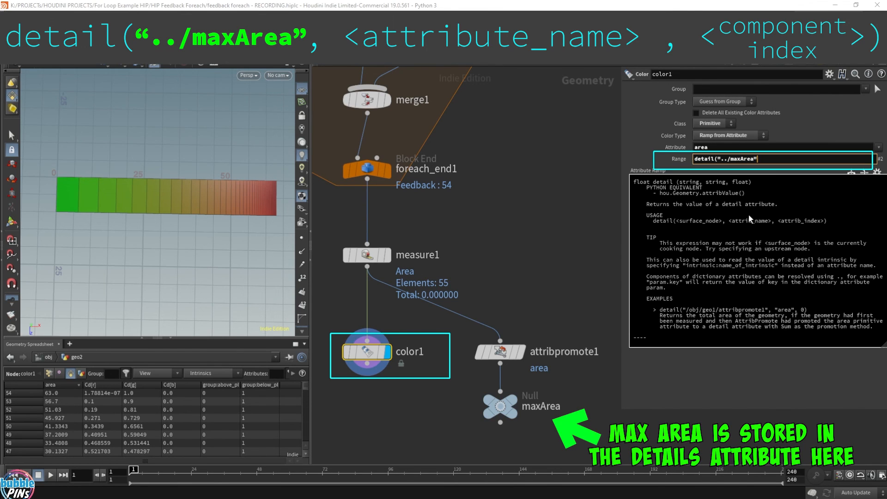
text(, )
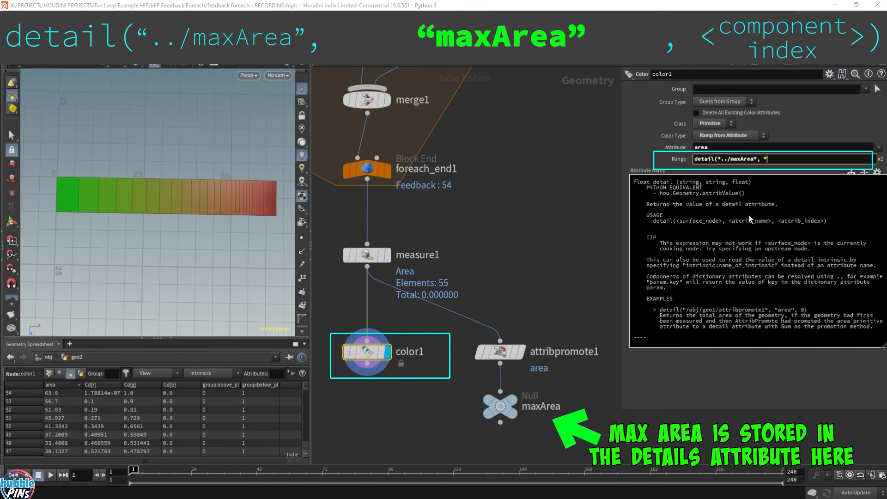
text("maxArea")
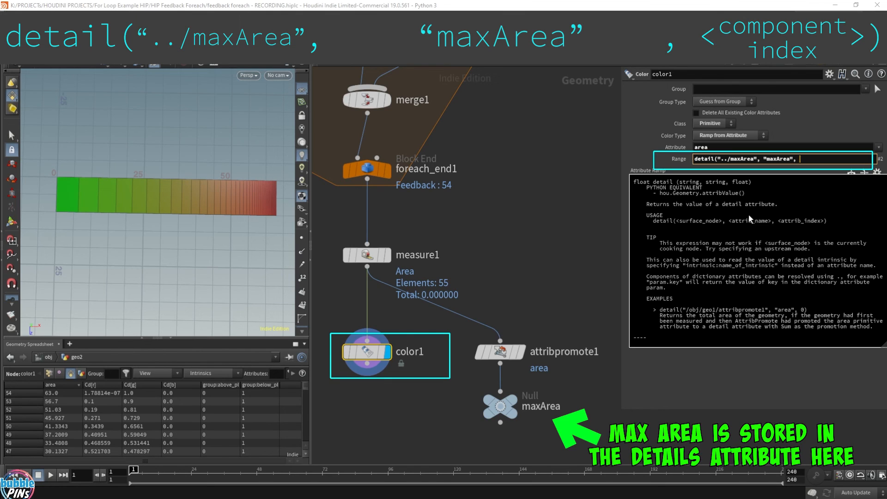
text(, 0))
key(Return)
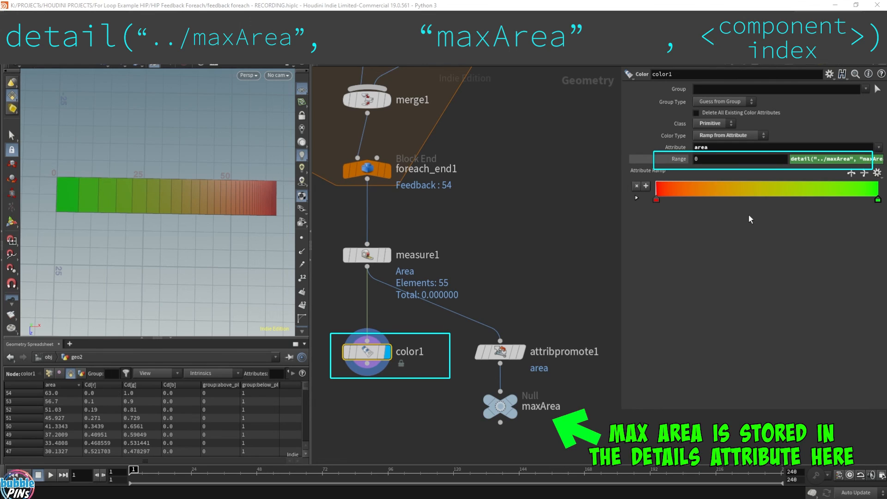
Review the detail expression in color1's range maximum and show its evaluated value.
click(718, 159)
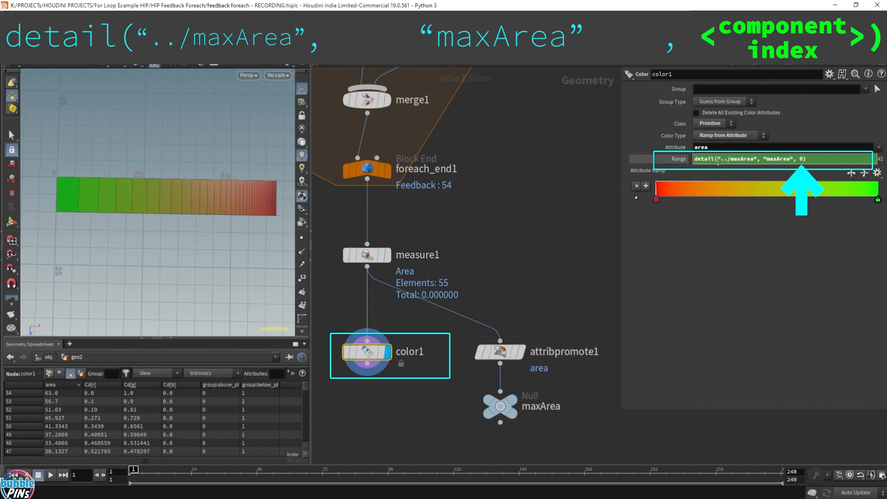
key(BackSpace)
text(()
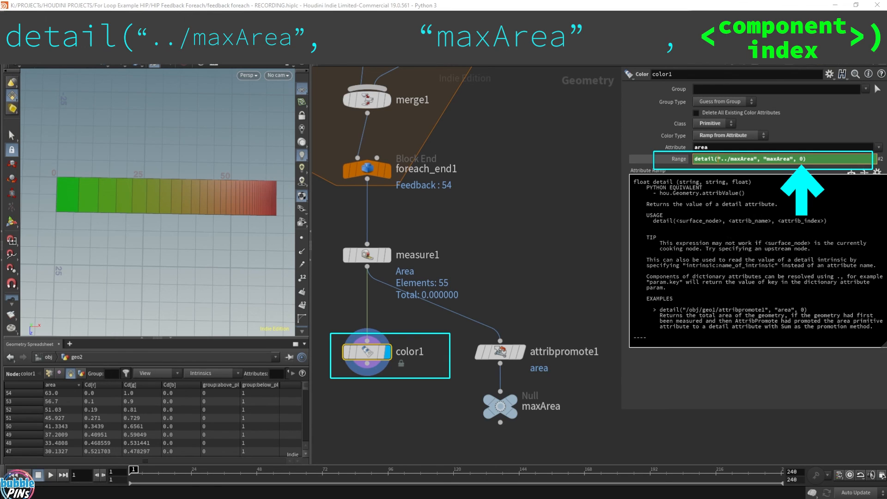
key(Escape)
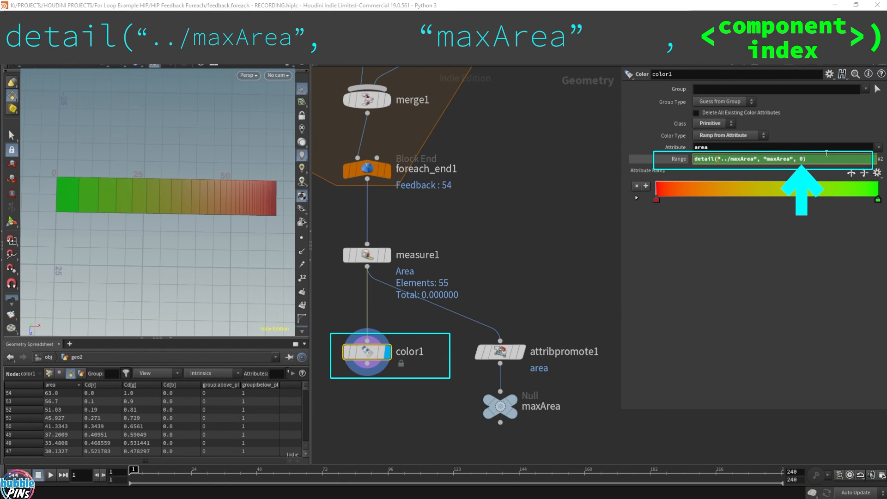
text())
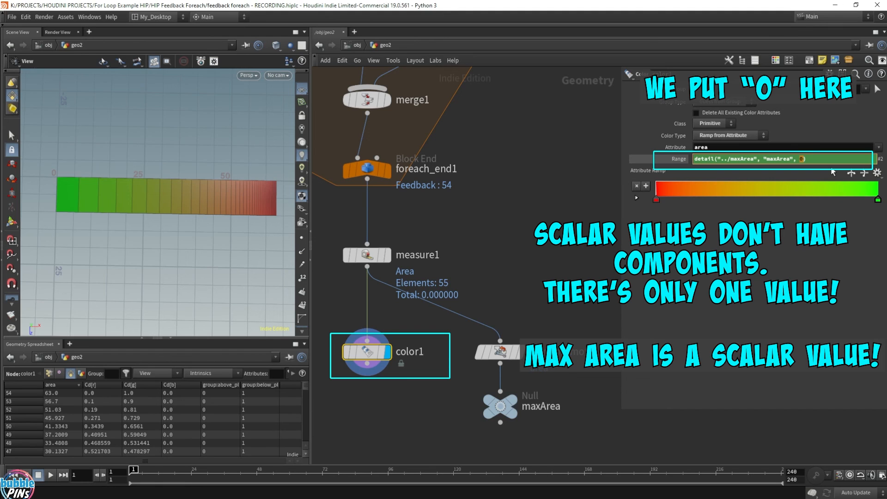
key(Return)
click(678, 161)
click(678, 161)
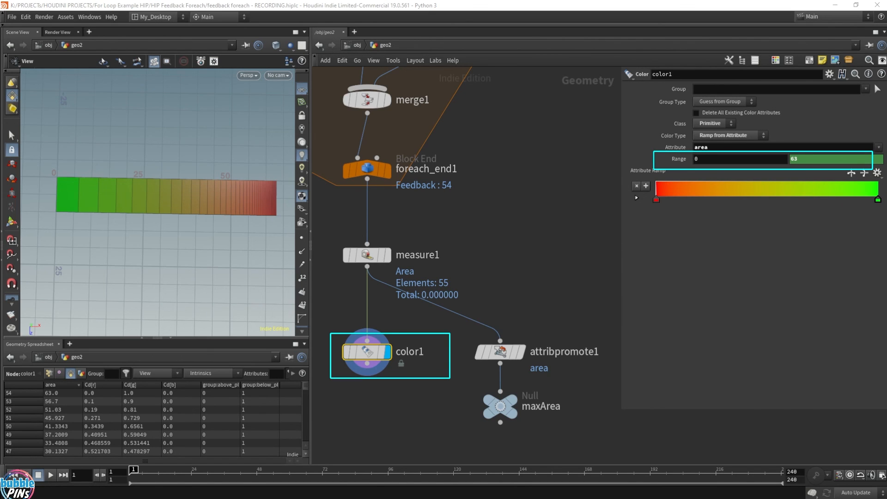
key(h)
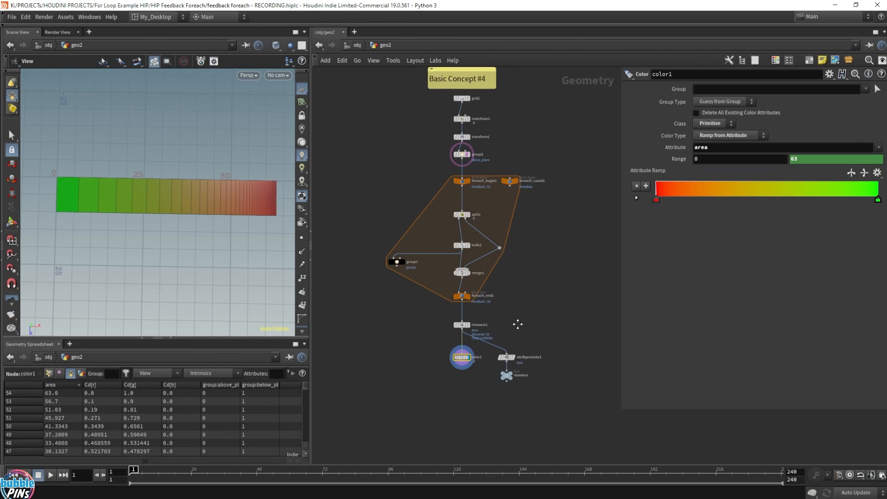
Set the number of iterations on foreach_end1 to 60.
drag(510, 352, 441, 325)
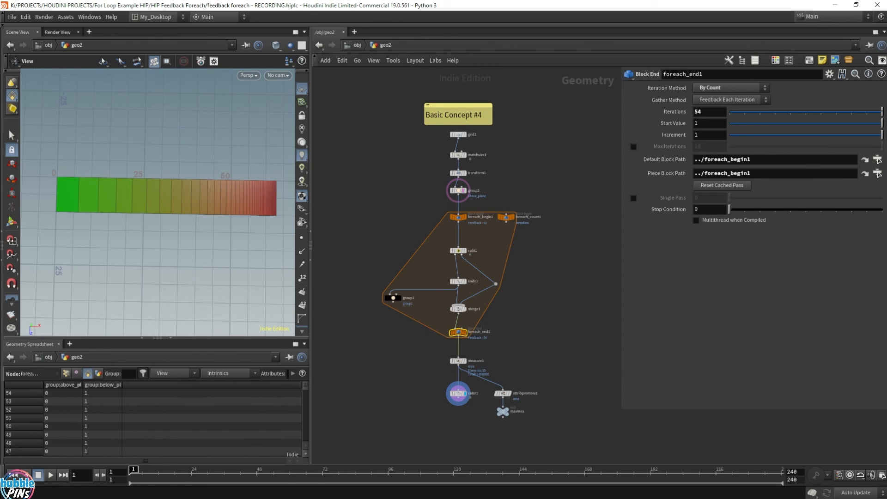
double_click(698, 111)
text(60)
key(Return)
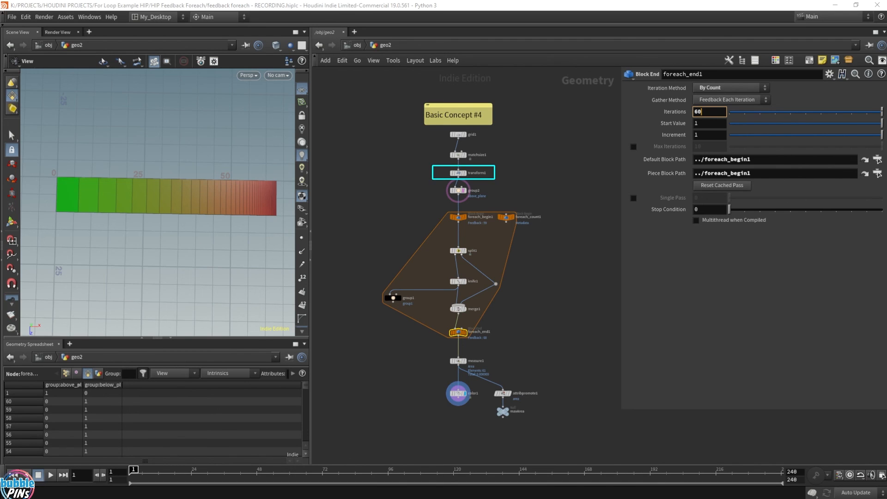
Vary transform1's X scale up and down to test the area coloring at different plane lengths, finishing at 9.9.
click(459, 175)
click(729, 150)
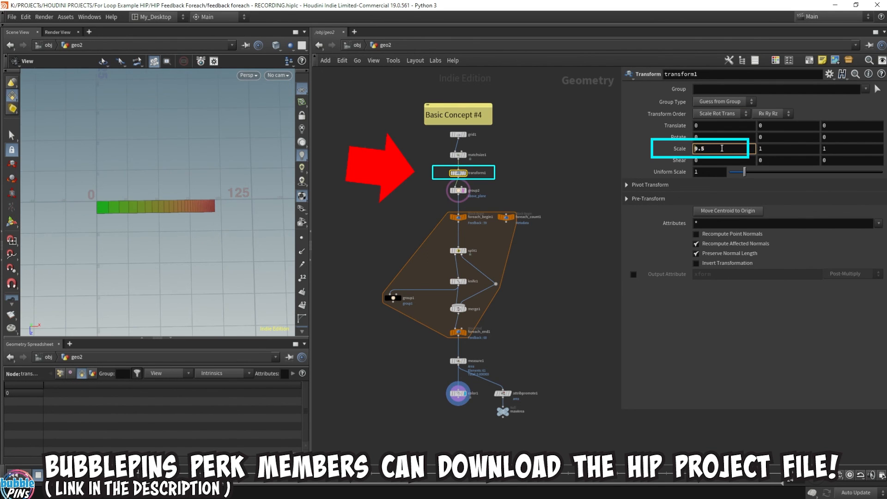
scroll(725, 149, up, 2)
scroll(730, 149, up, 8)
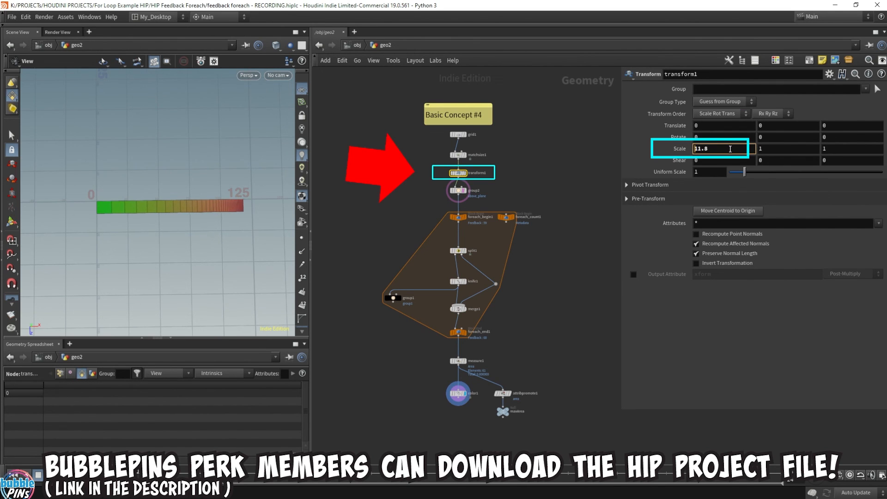
scroll(734, 151, down, 10)
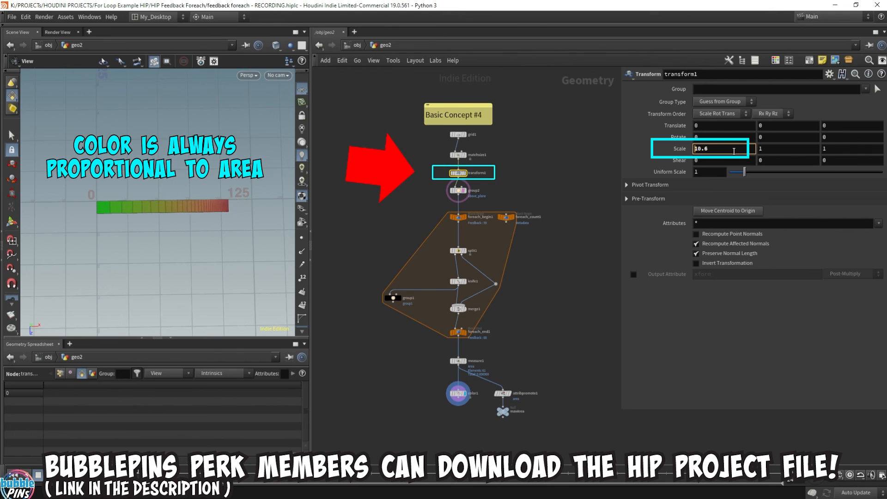
scroll(734, 151, down, 8)
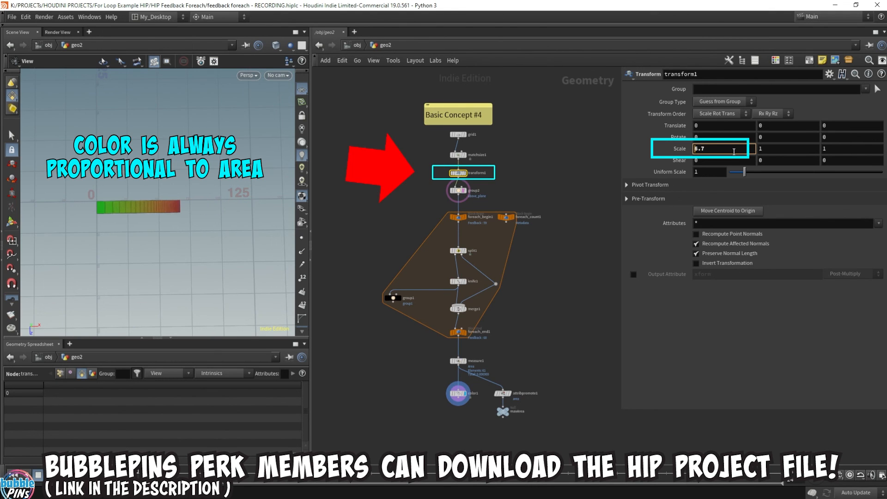
scroll(733, 151, up, 12)
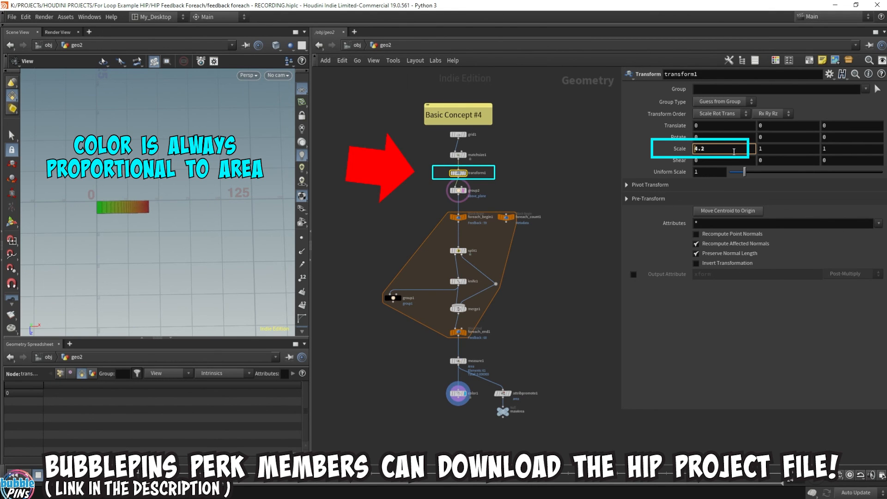
scroll(734, 151, down, 10)
scroll(734, 152, down, 7)
scroll(734, 151, up, 20)
scroll(734, 151, up, 20)
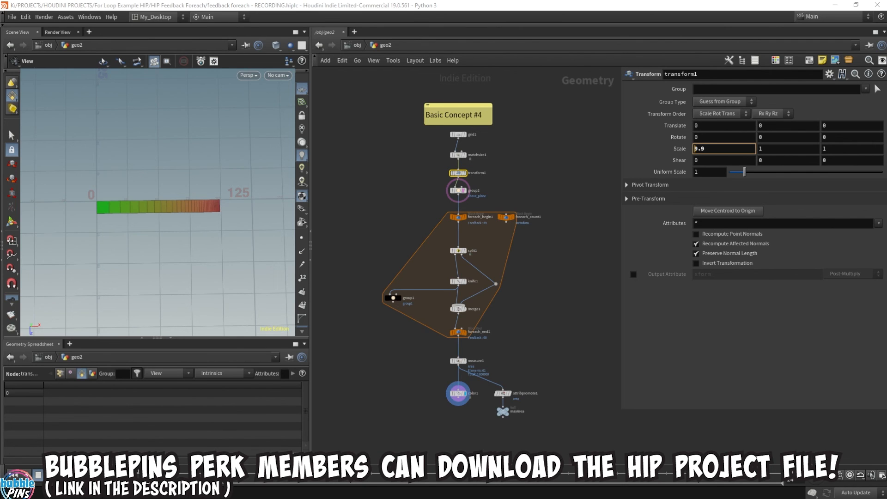
drag(167, 223, 222, 221)
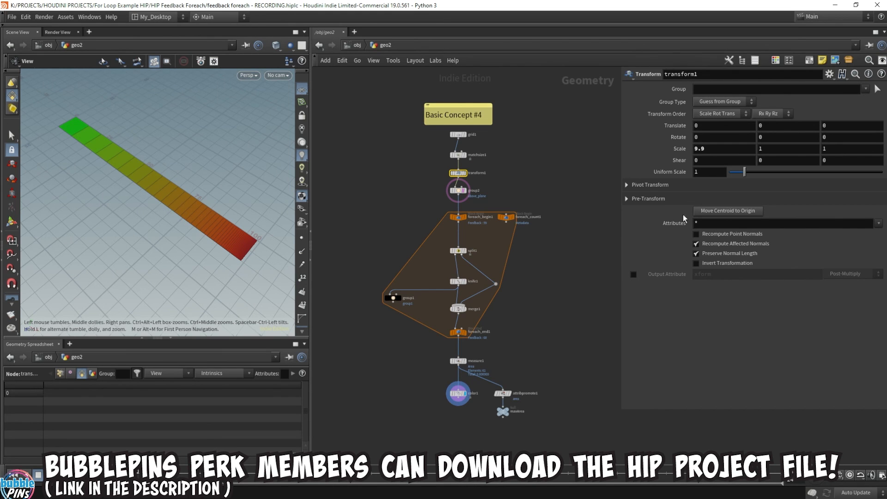
Enclose the whole Basic Concept #4 node network in a network box.
drag(377, 96, 563, 439)
click(808, 64)
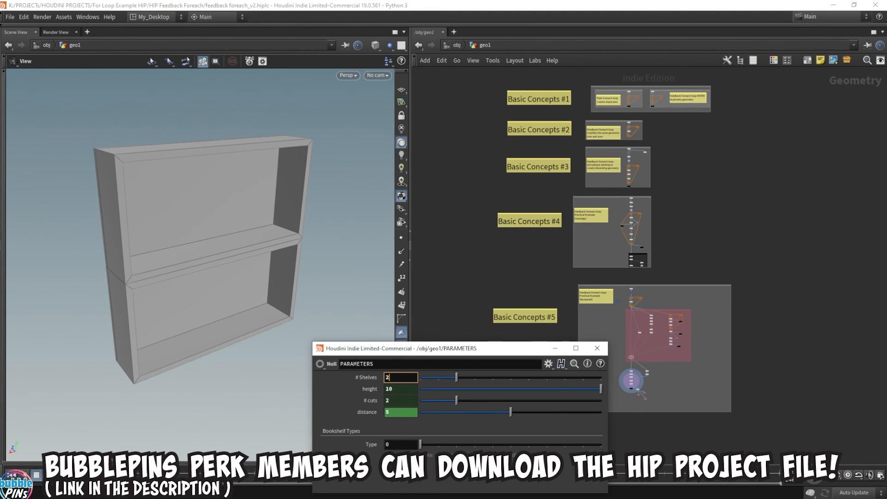
Set the number of shelves in the bookshelf's PARAMETERS to 4 and activate geometry selection for edit3 in the viewport.
text(4)
key(Return)
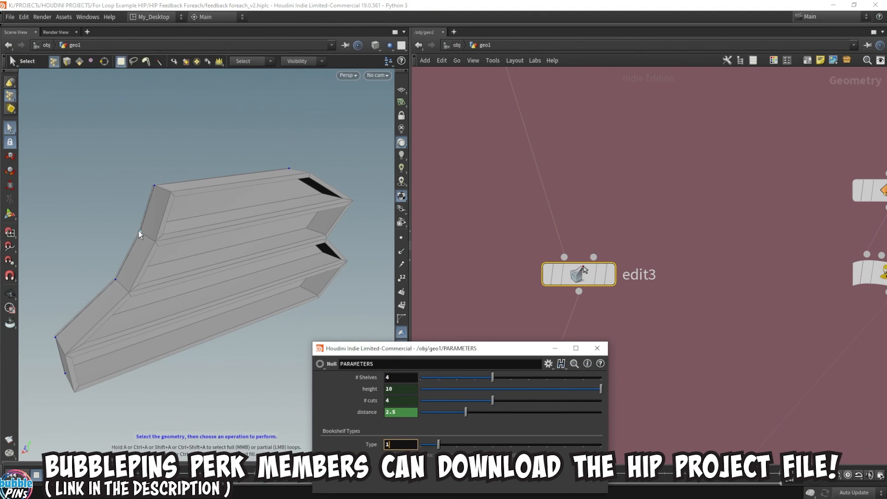
key(s)
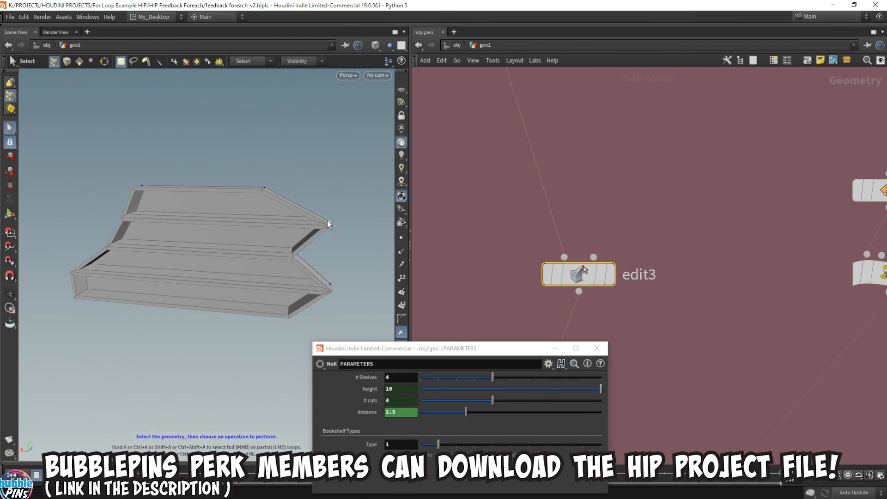